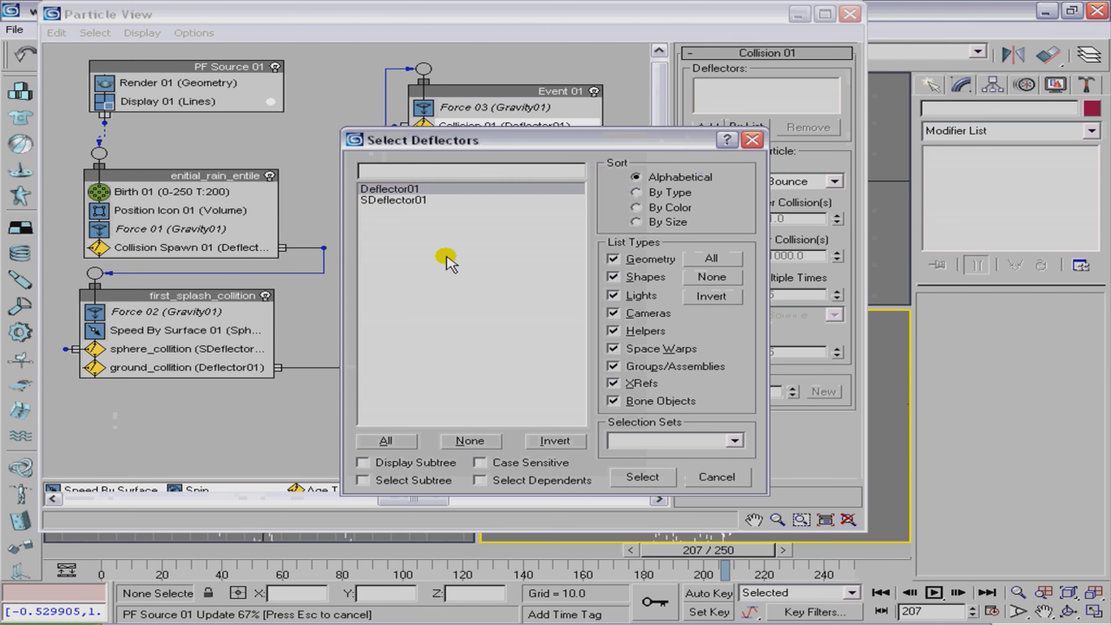
# - Assign Deflector01 as the deflector of the Collision 01 test in Event 01 and close Particle View
pyautogui.click(651, 478)
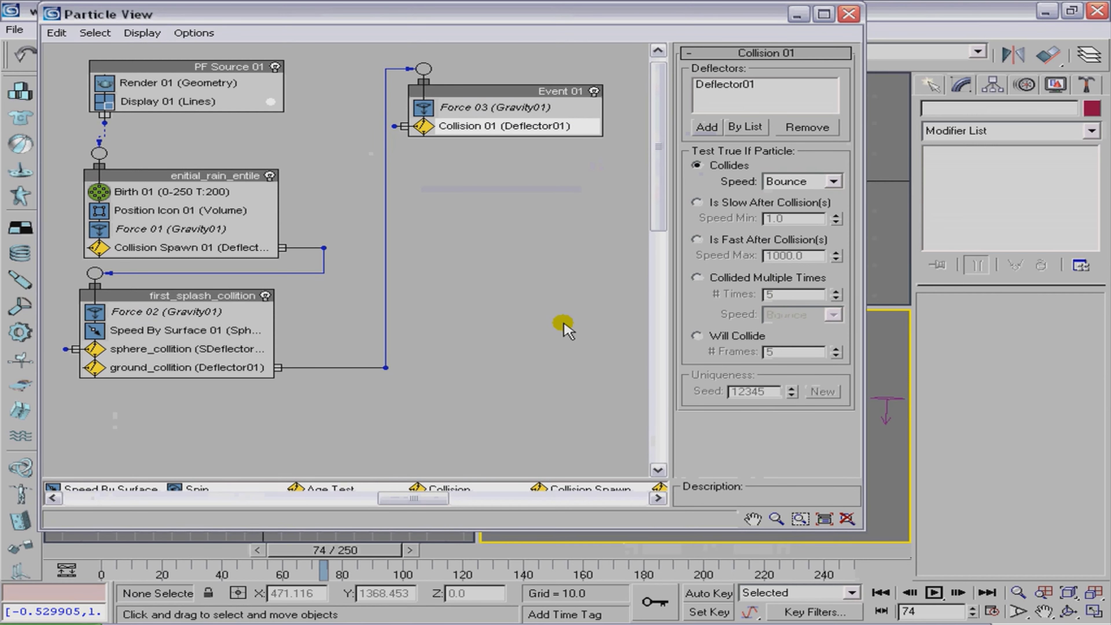
pyautogui.press('6')
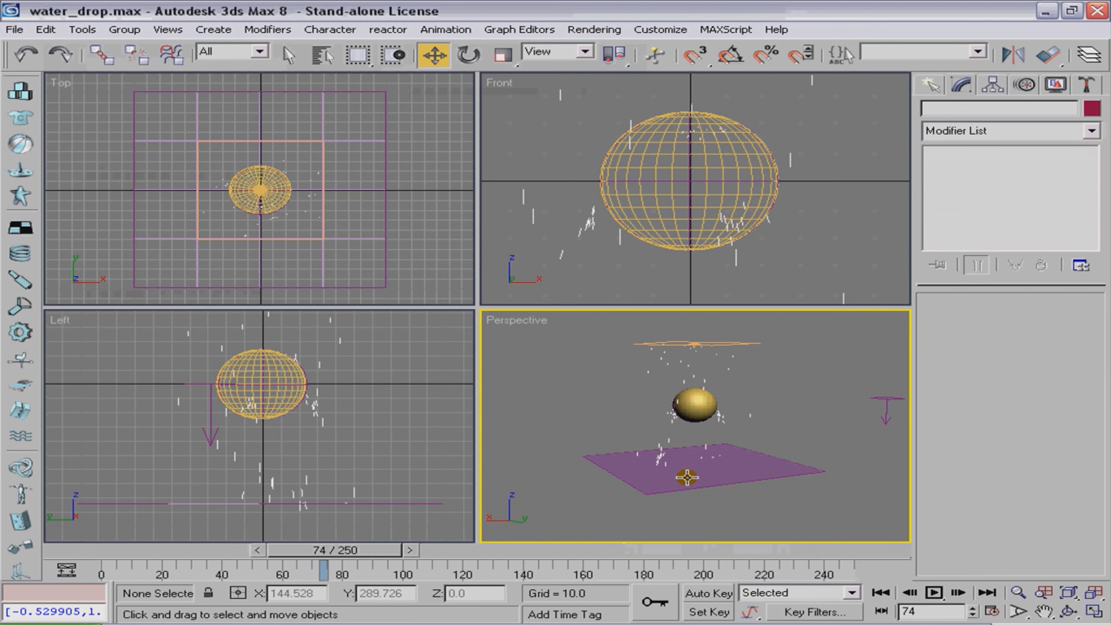
# - Play the animation and examine from several perspective angles how the particles behave around the sphere and the ground
pyautogui.click(933, 593)
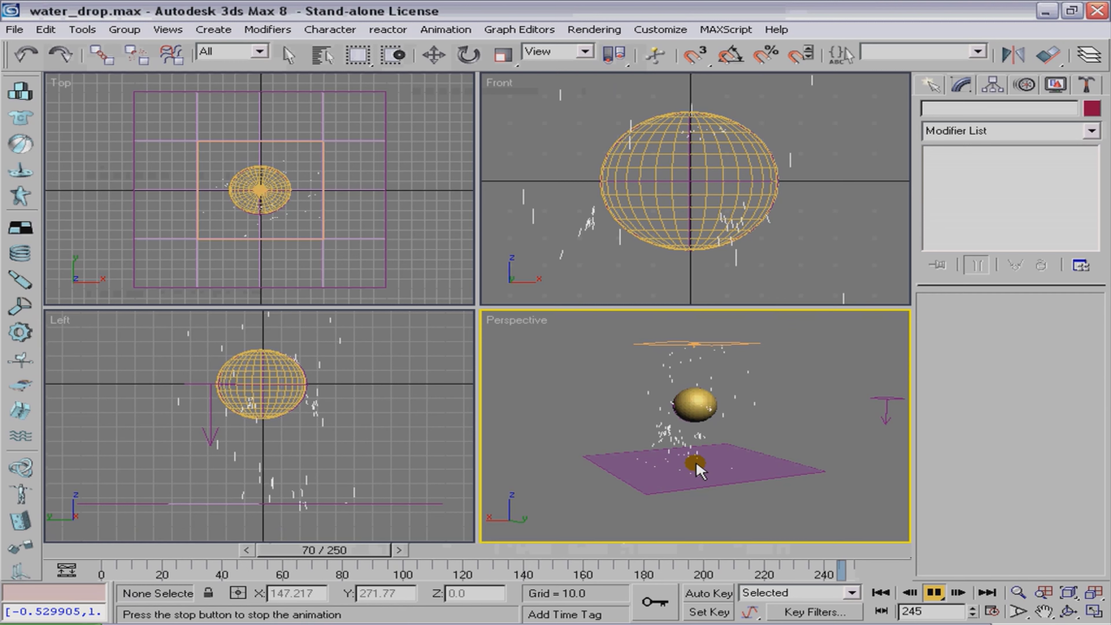
pyautogui.click(1068, 611)
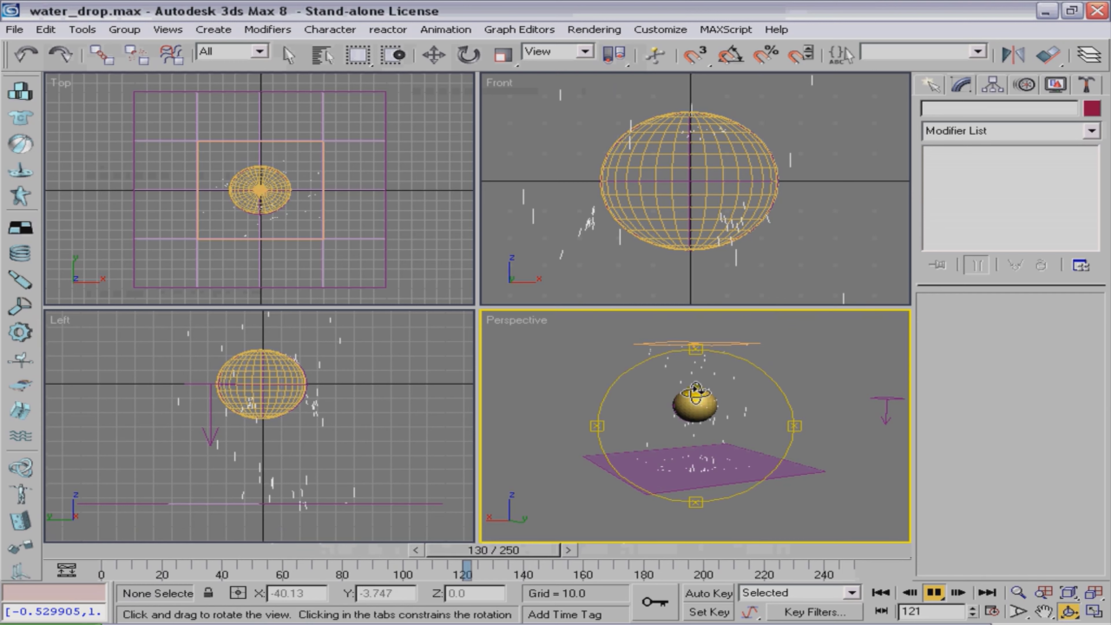
pyautogui.moveTo(695, 389); pyautogui.dragTo(698, 430)
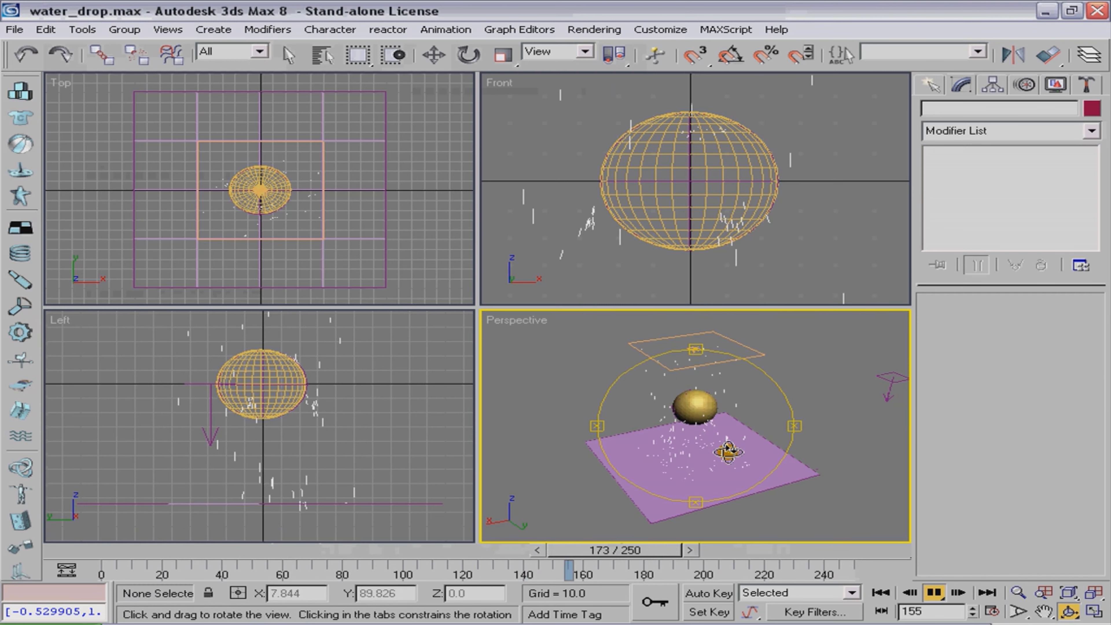
pyautogui.click(731, 422)
pyautogui.moveTo(731, 422); pyautogui.dragTo(733, 419)
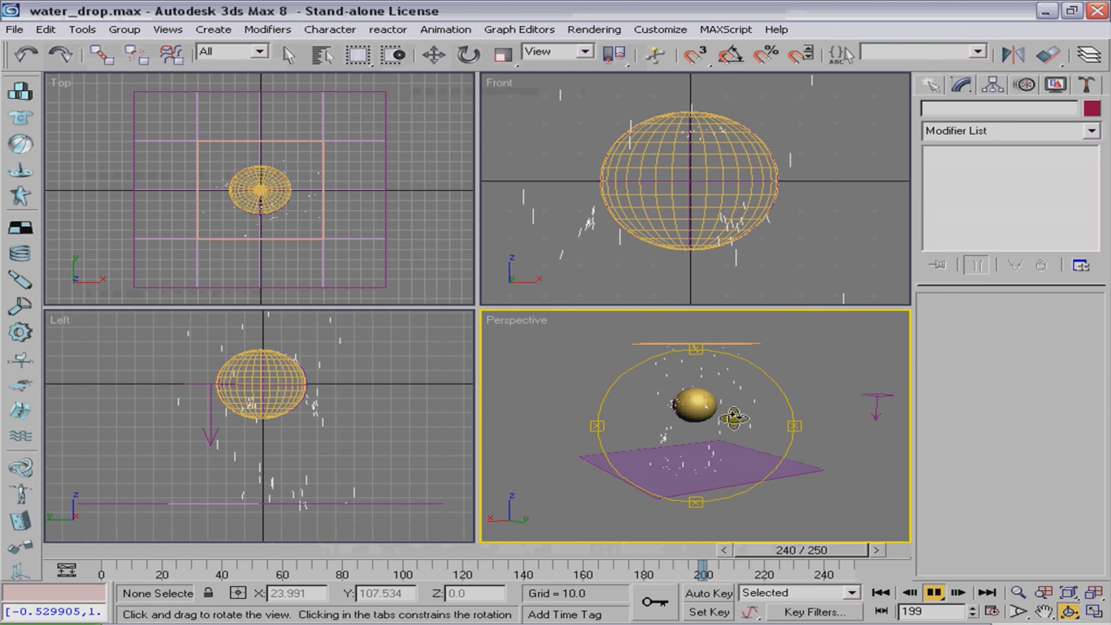
pyautogui.click(732, 419)
pyautogui.moveTo(732, 419)
pyautogui.mouseDown()
pyautogui.moveTo(718, 436)
pyautogui.moveTo(733, 424)
pyautogui.mouseUp()
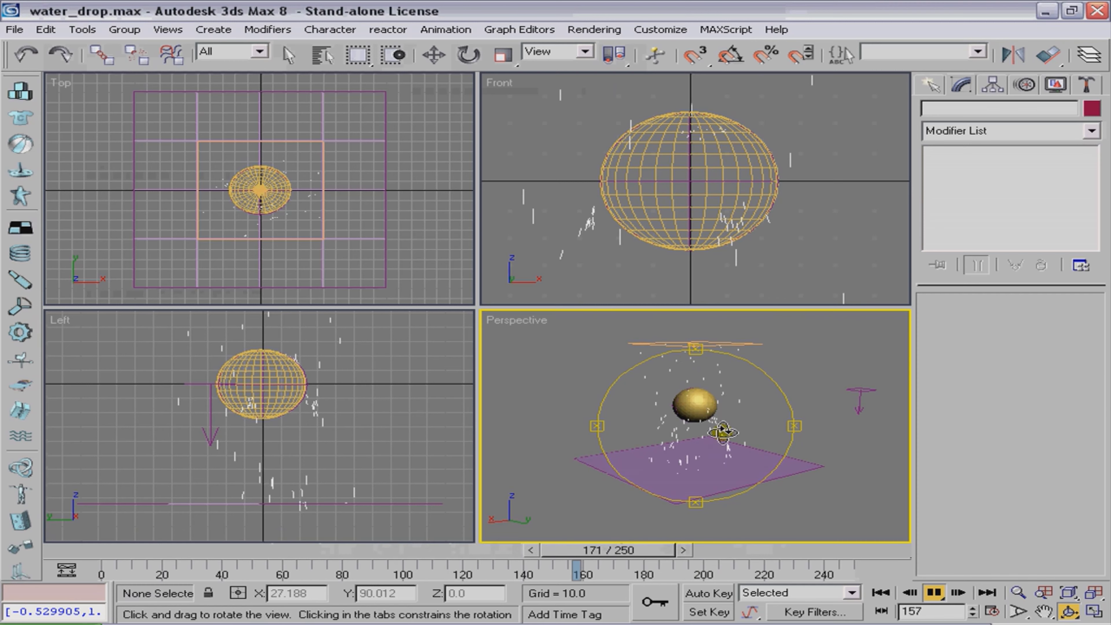
pyautogui.moveTo(721, 426); pyautogui.dragTo(723, 427)
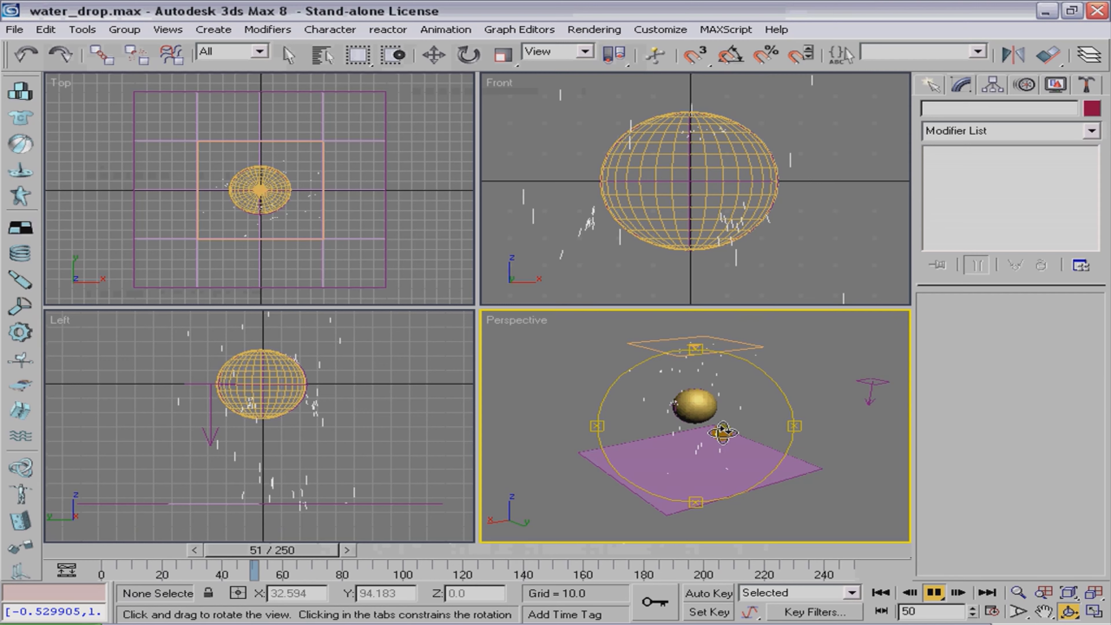
pyautogui.moveTo(739, 423); pyautogui.dragTo(709, 428)
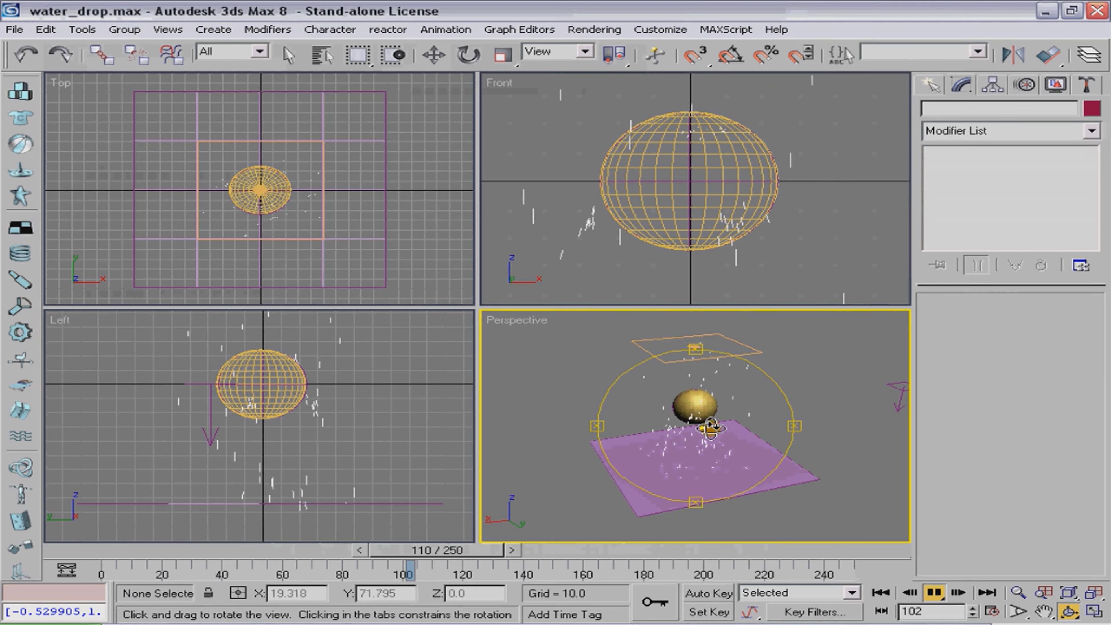
pyautogui.press('w')
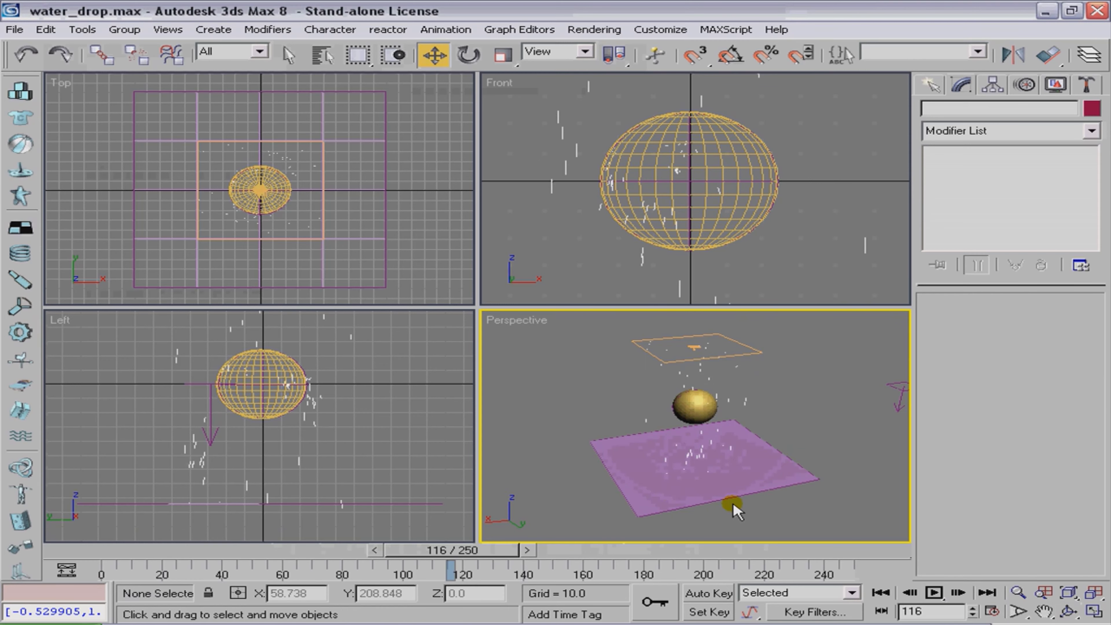
# - Append a Speed By Surface operator to Event 01 in Particle View and place it above the Force operator
pyautogui.press('6')
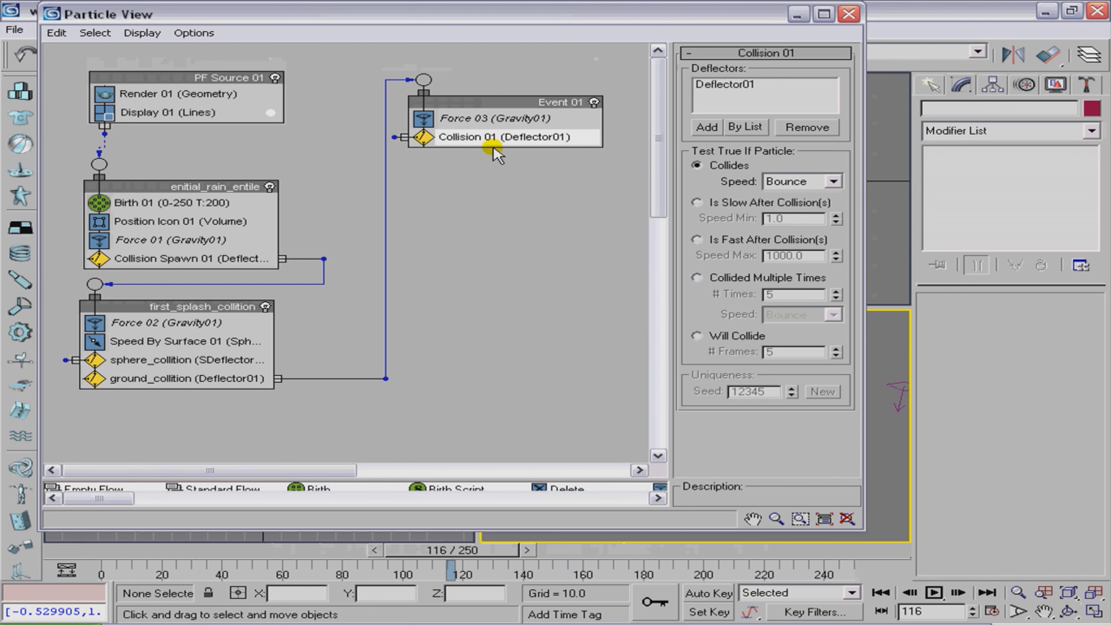
pyautogui.moveTo(522, 101); pyautogui.dragTo(481, 76)
pyautogui.rightClick(457, 91)
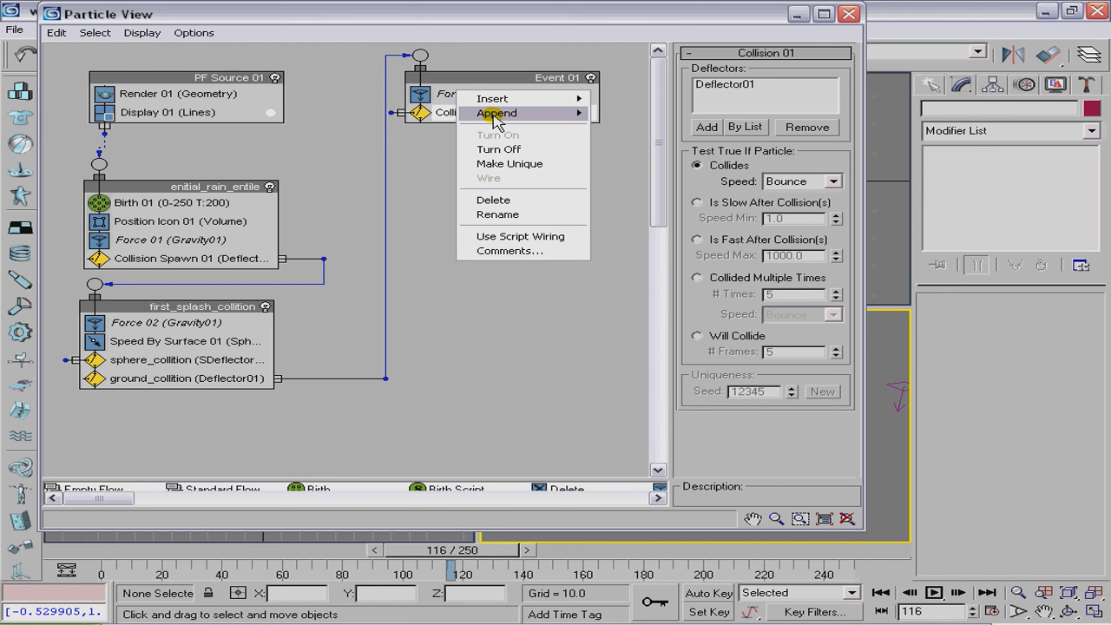
pyautogui.moveTo(494, 116)
pyautogui.moveTo(626, 129)
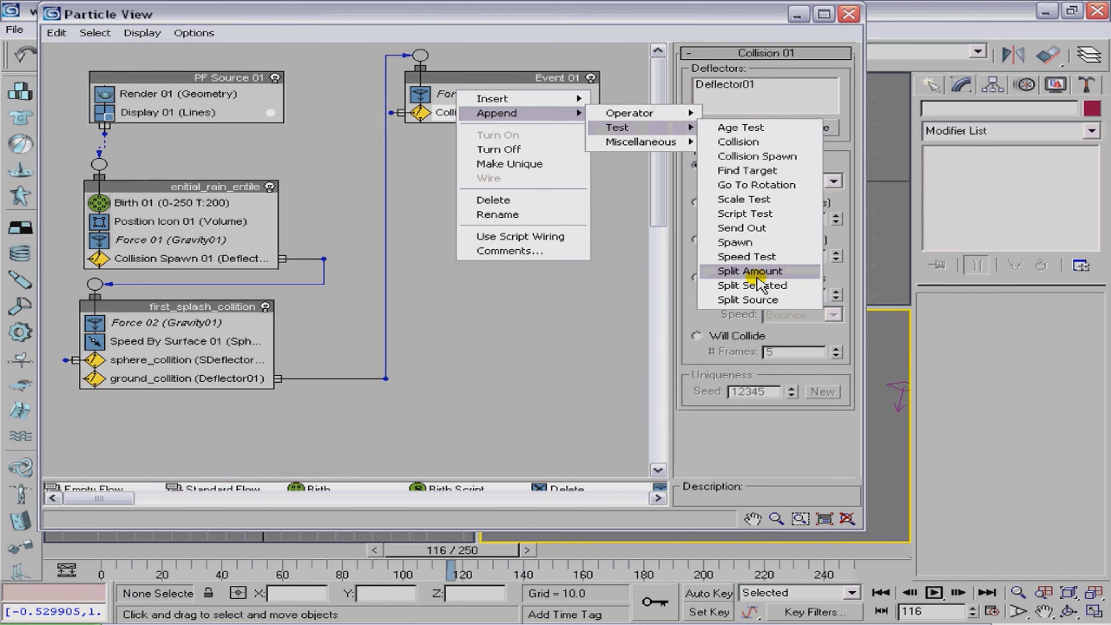
pyautogui.moveTo(659, 115)
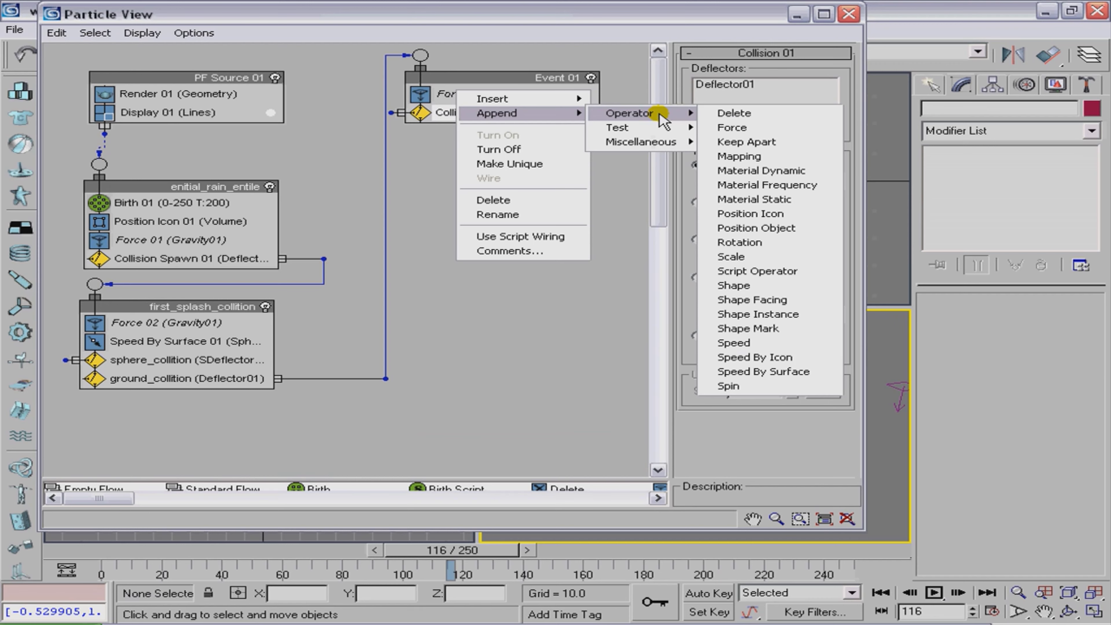
pyautogui.click(763, 357)
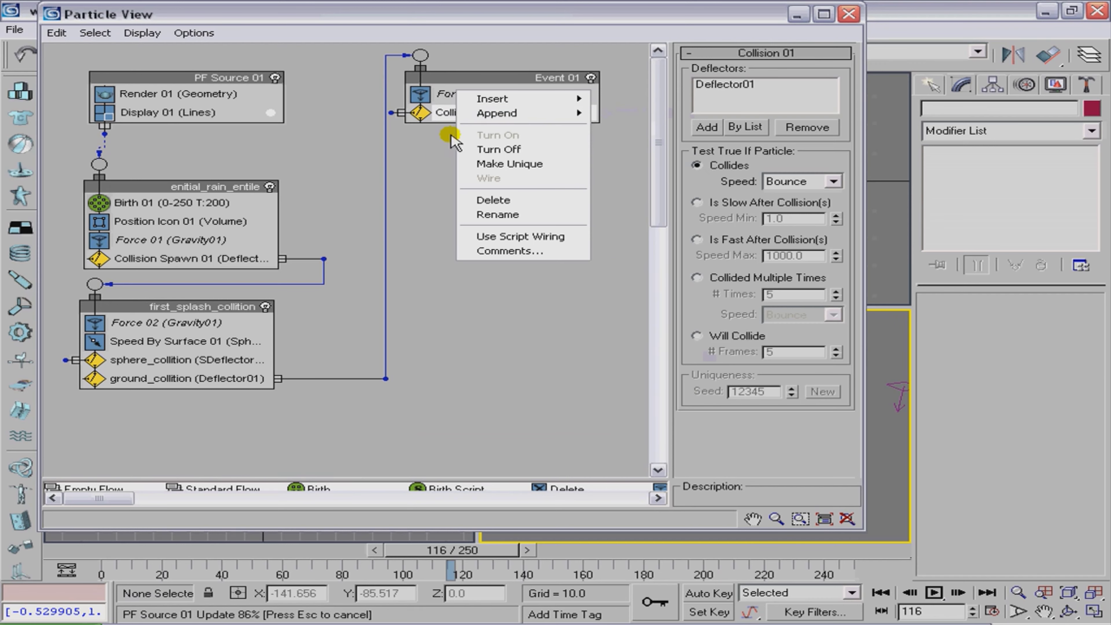
pyautogui.moveTo(485, 81); pyautogui.dragTo(462, 82)
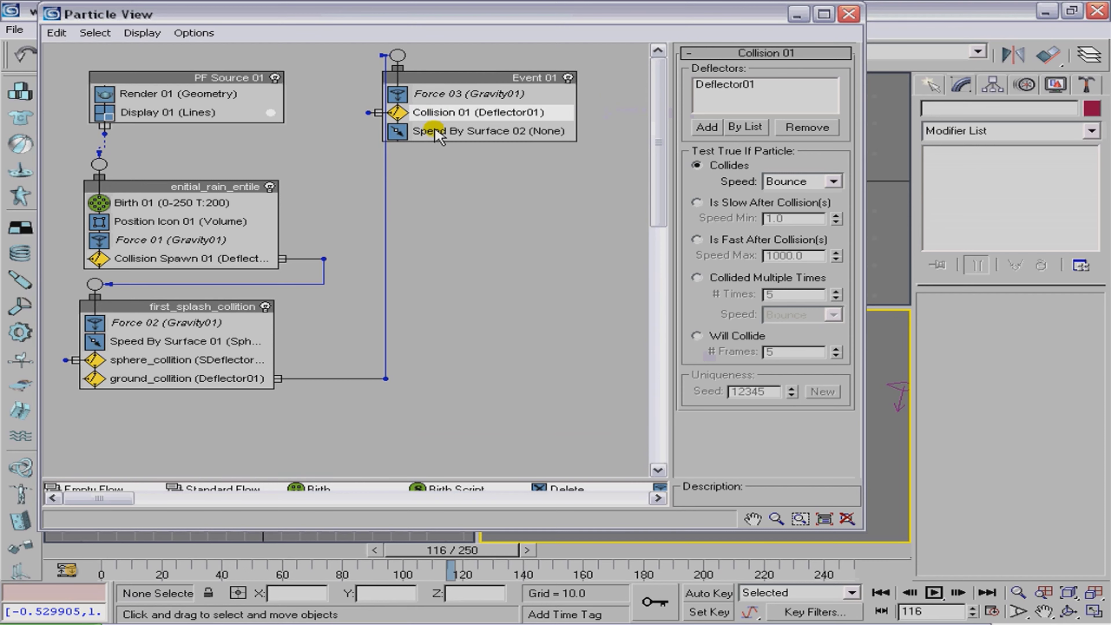
pyautogui.moveTo(436, 131); pyautogui.dragTo(435, 87)
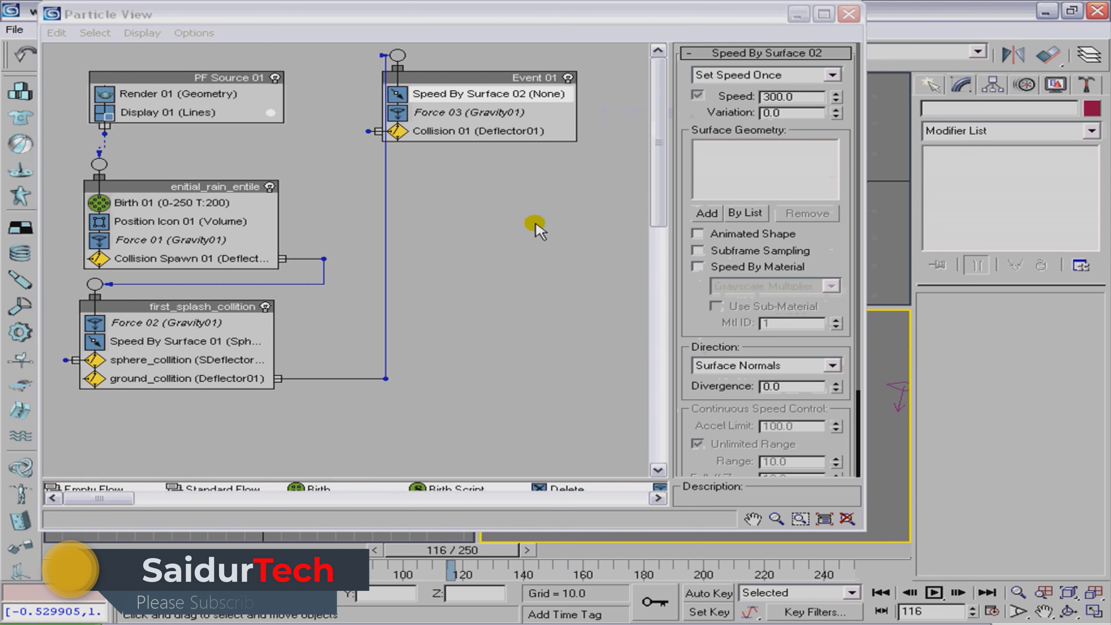
# - Add Plane01 as the surface geometry of the Speed By Surface 02 operator
pyautogui.click(467, 100)
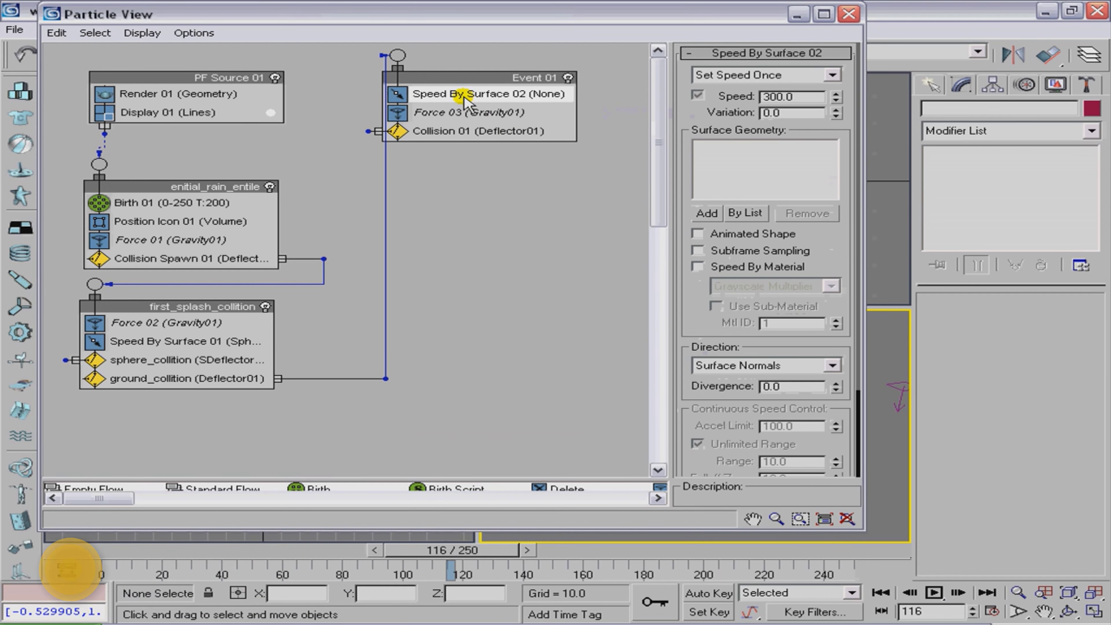
pyautogui.click(744, 213)
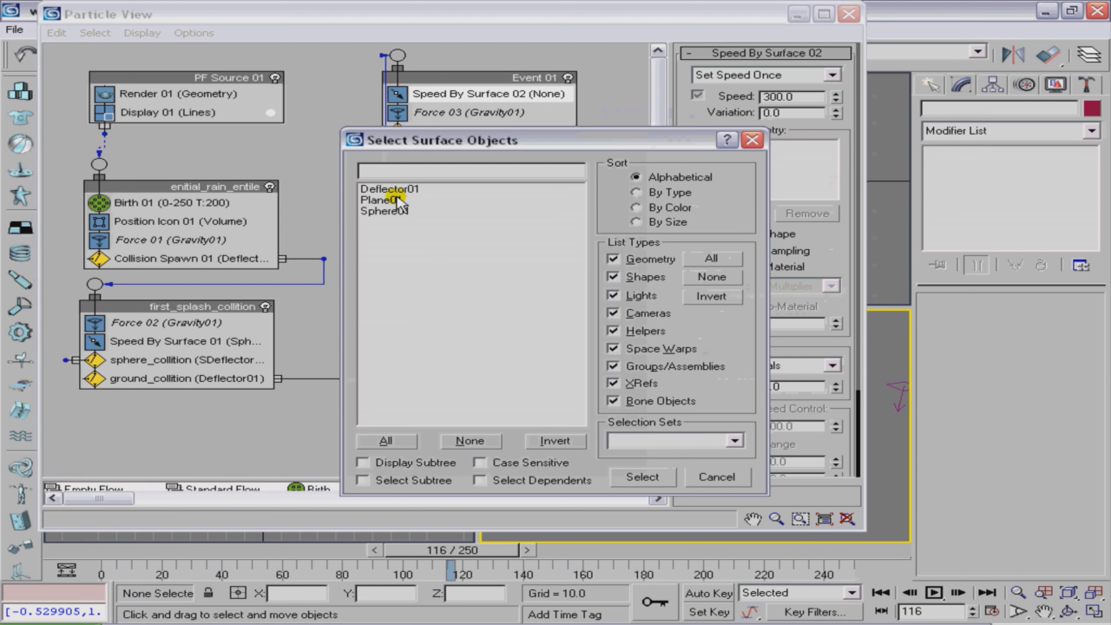
pyautogui.click(396, 200)
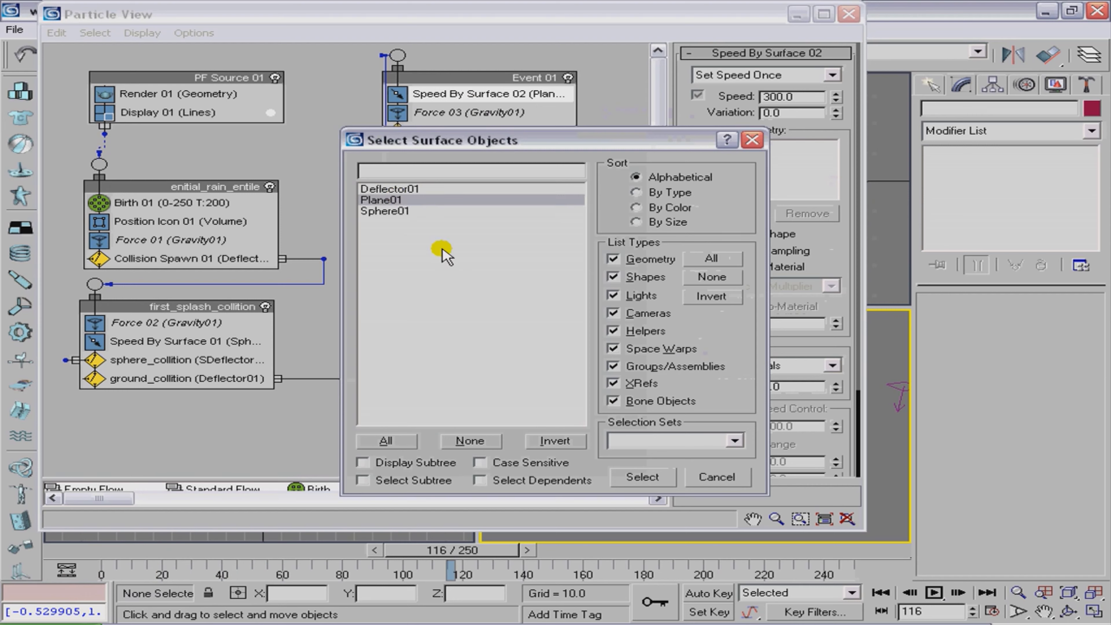
pyautogui.press('Return')
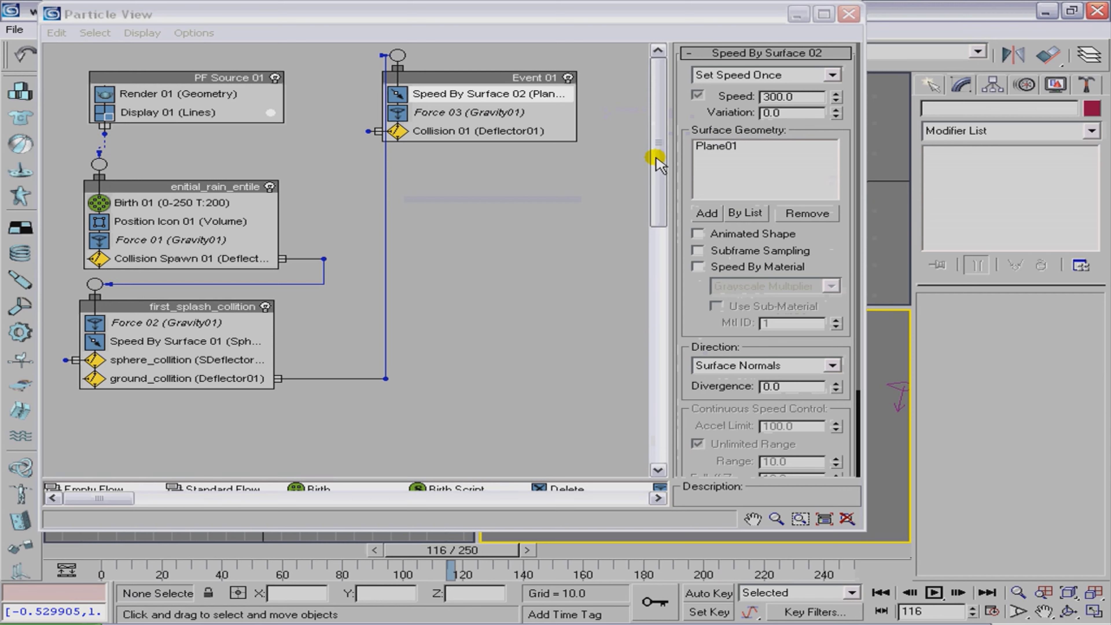
# - Set the Speed By Surface 02 operator's speed to 22, variation to 25 and divergence to 45
pyautogui.click(697, 112)
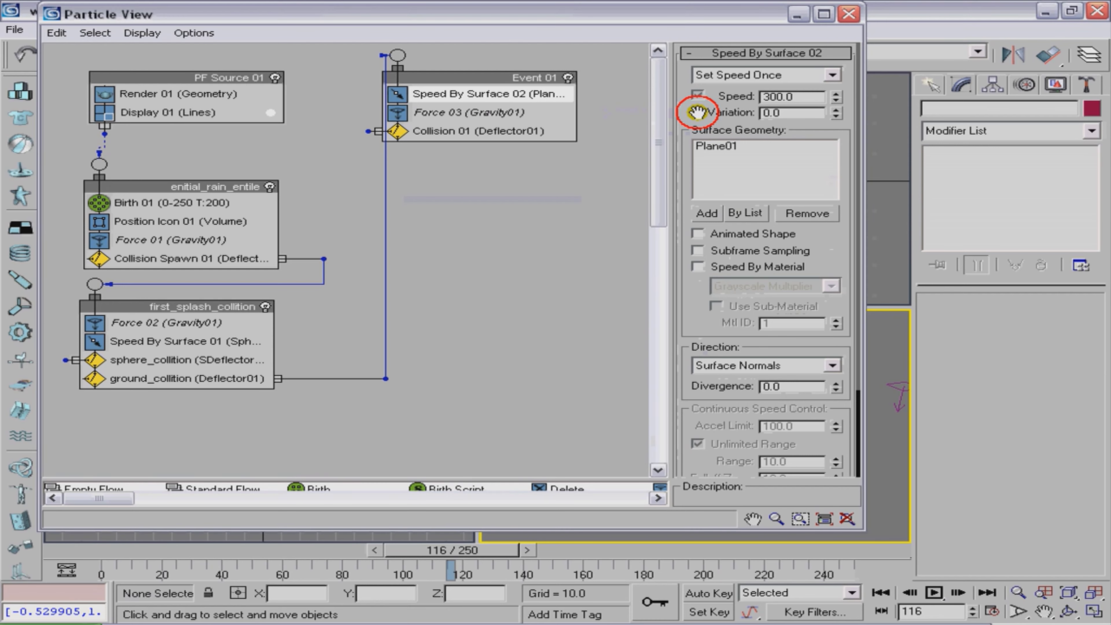
pyautogui.moveTo(697, 112); pyautogui.dragTo(724, 97)
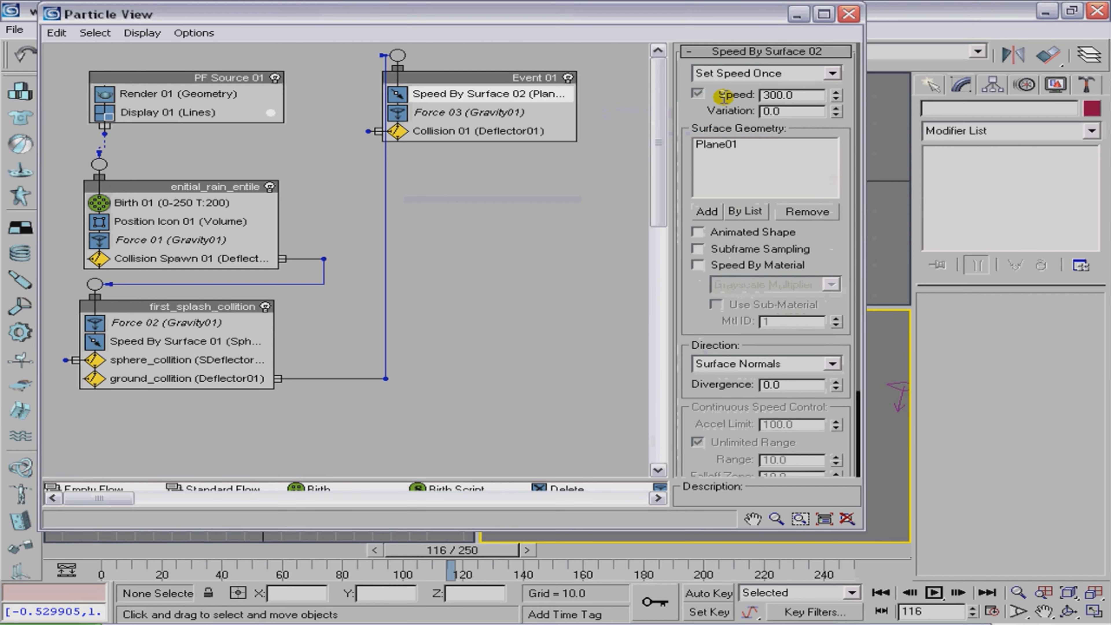
pyautogui.doubleClick(806, 94)
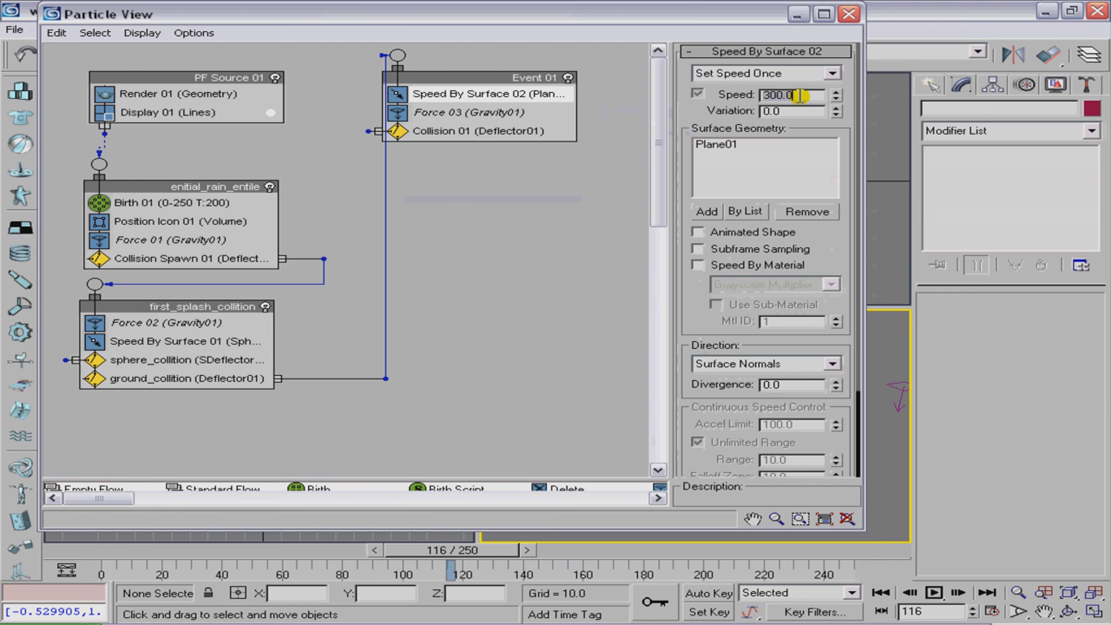
pyautogui.write('22')
pyautogui.click(798, 112)
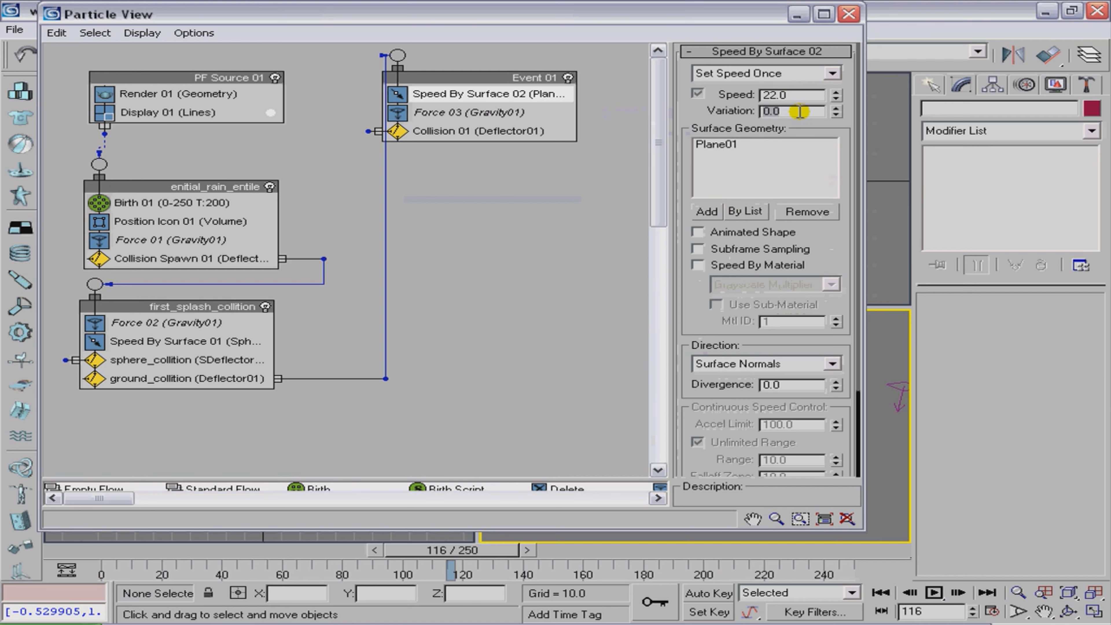
pyautogui.write('25')
pyautogui.press('Return')
pyautogui.doubleClick(790, 385)
pyautogui.write('4')
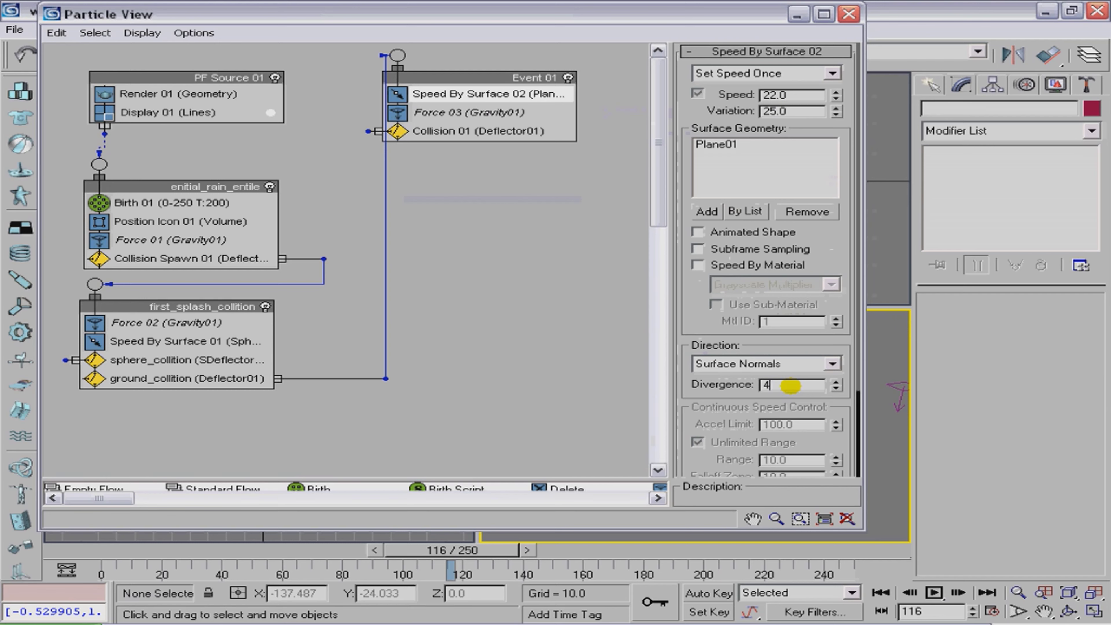
pyautogui.write('5')
pyautogui.press('Return')
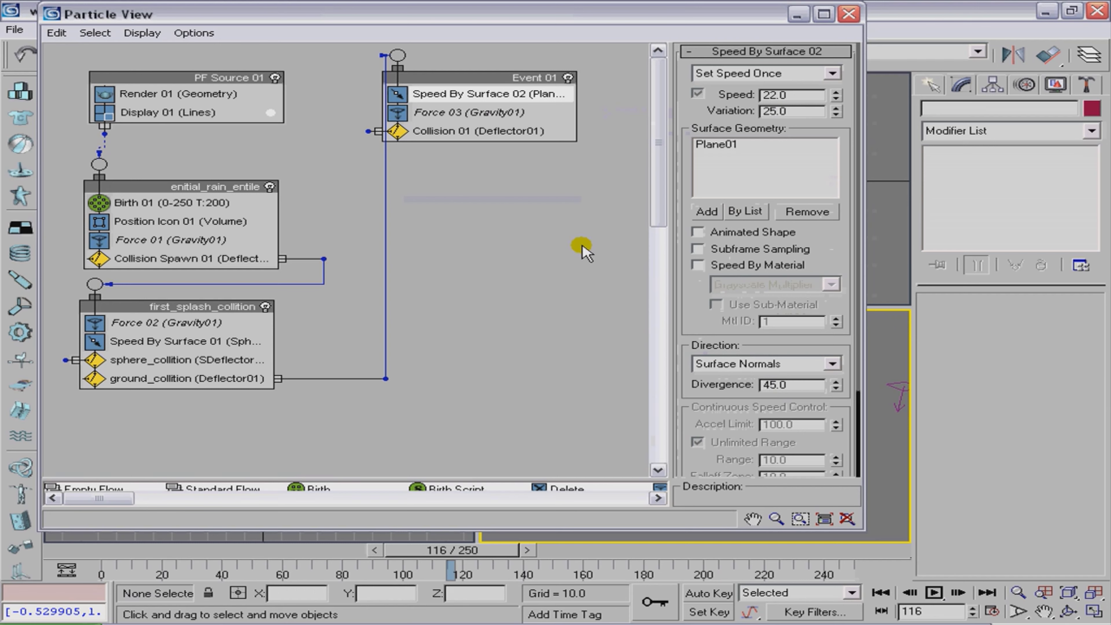
# - Play back the animation and check the ground splash in the perspective view from different angles
pyautogui.press('6')
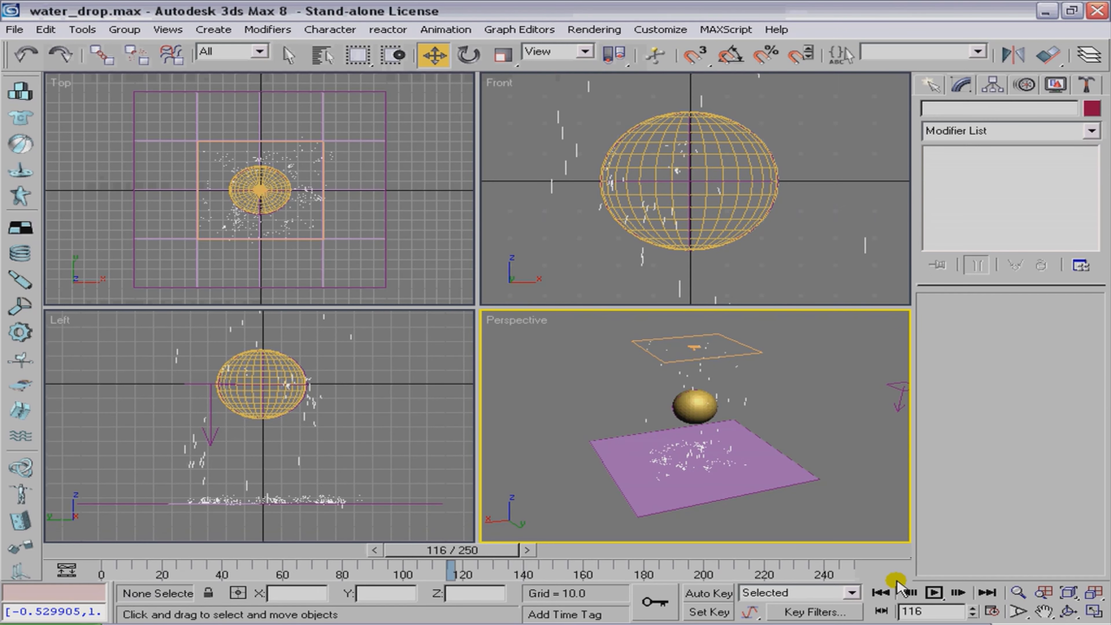
pyautogui.click(934, 592)
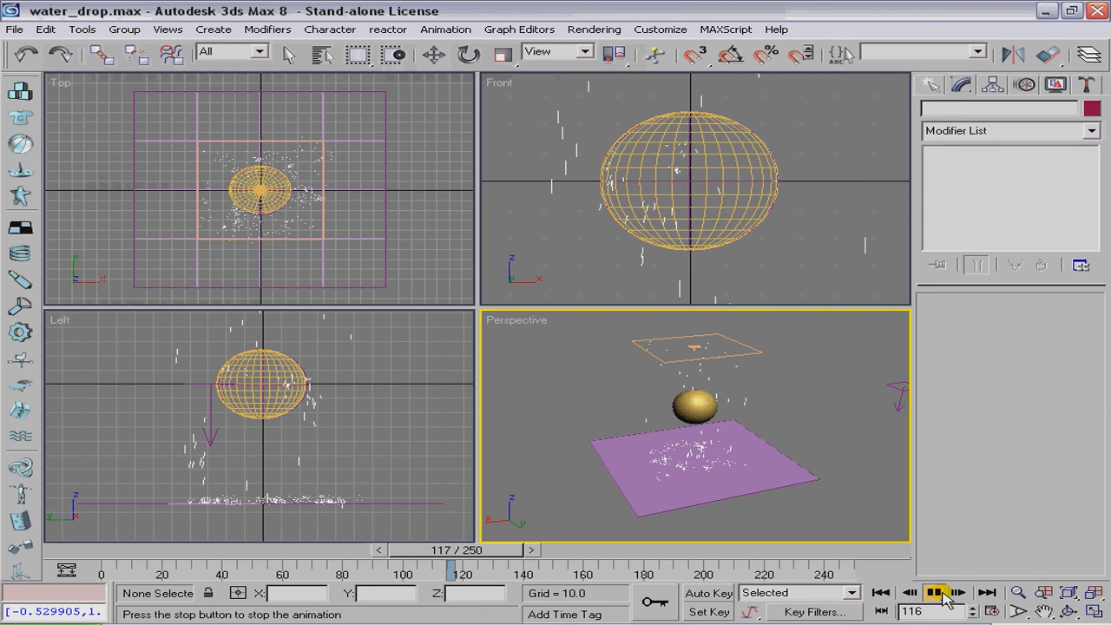
pyautogui.click(1066, 611)
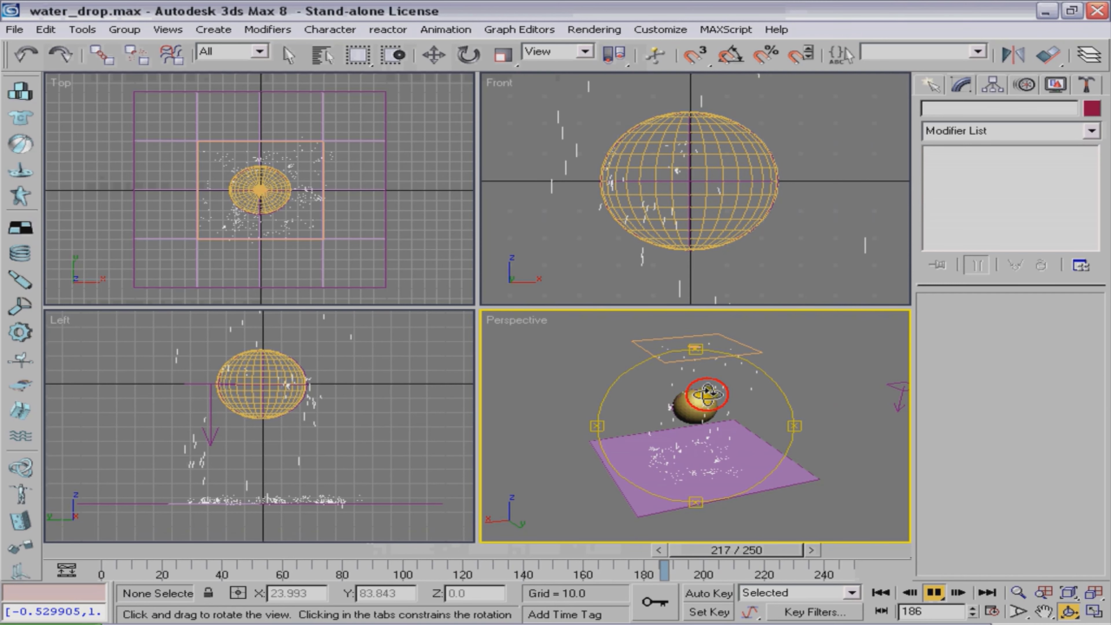
pyautogui.moveTo(708, 391)
pyautogui.mouseDown()
pyautogui.moveTo(701, 397)
pyautogui.moveTo(726, 398)
pyautogui.mouseUp()
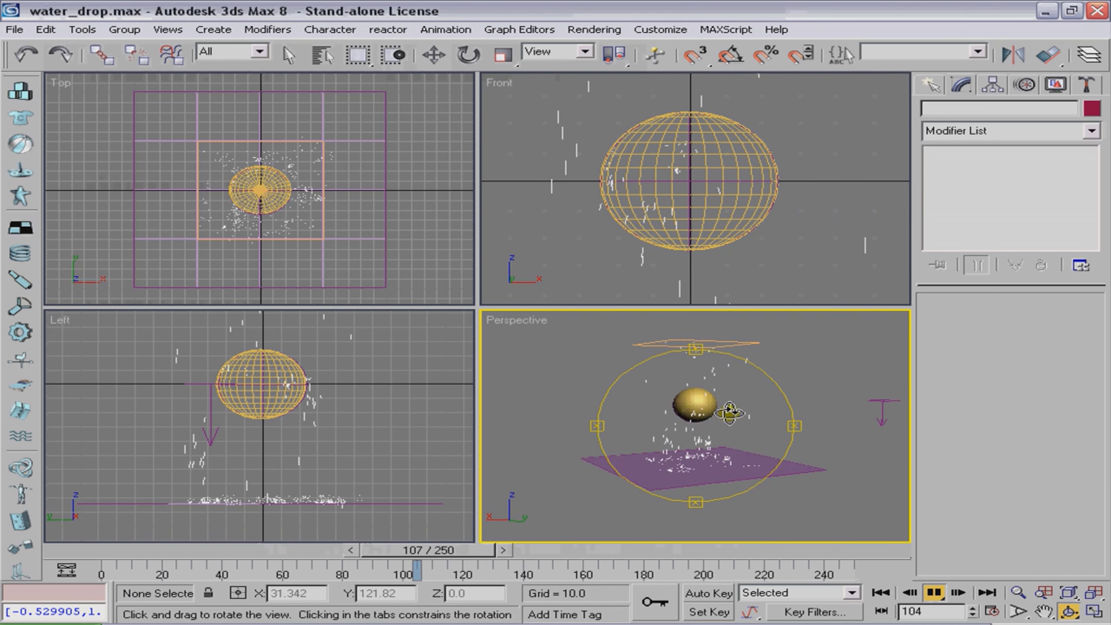
pyautogui.moveTo(723, 422); pyautogui.dragTo(740, 406)
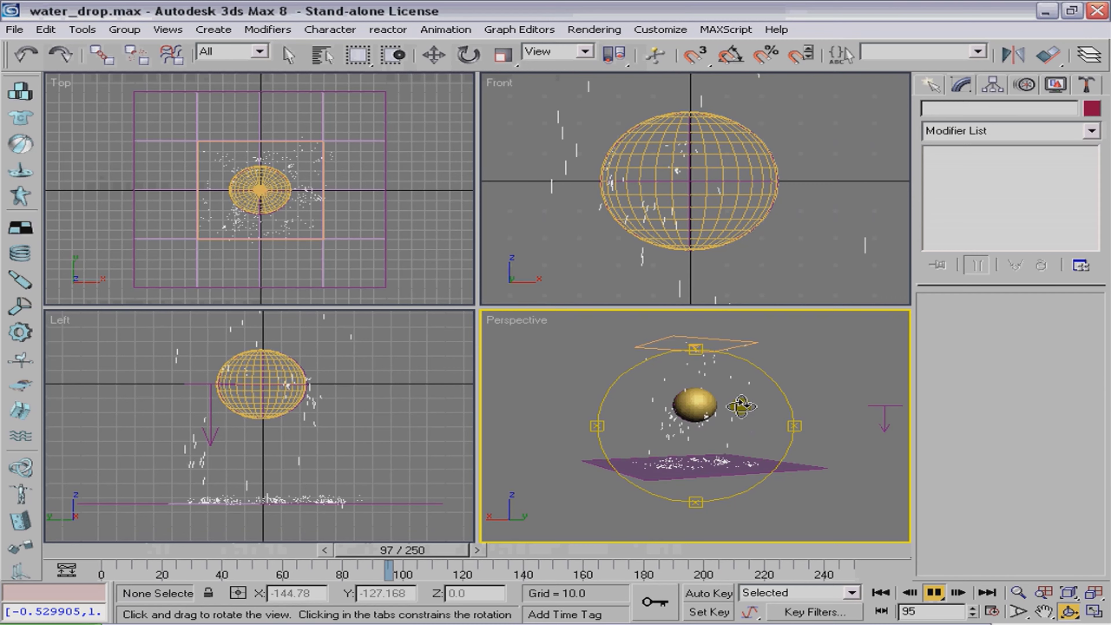
pyautogui.rightClick(729, 469)
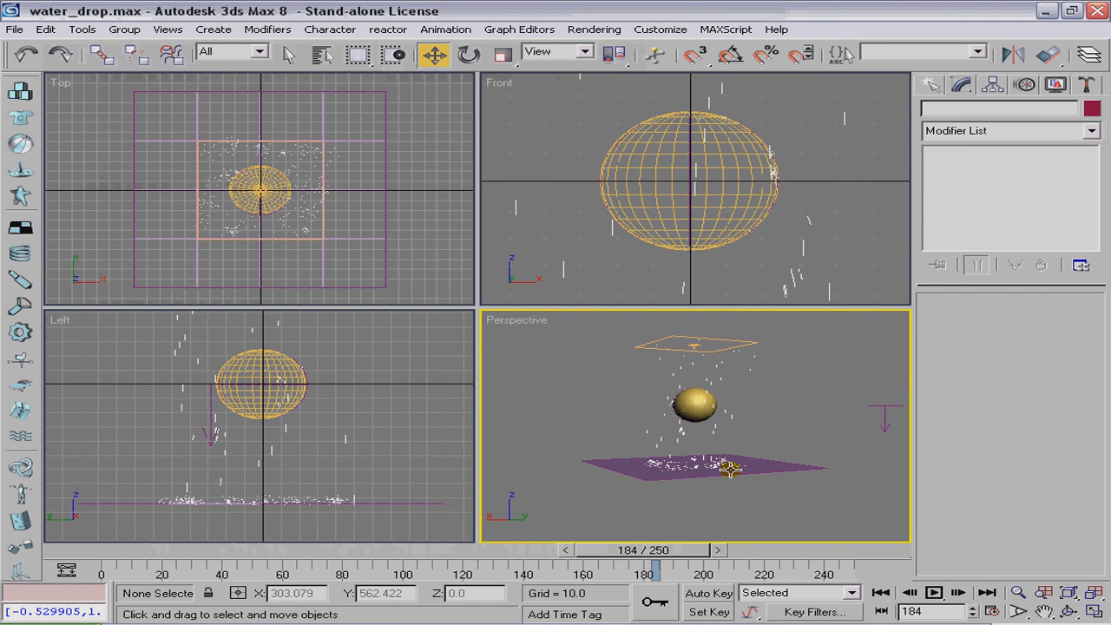
# - Set the Collision 01 test in Event 01 of Particle View to Is Slow After Collision(s)
pyautogui.press('6')
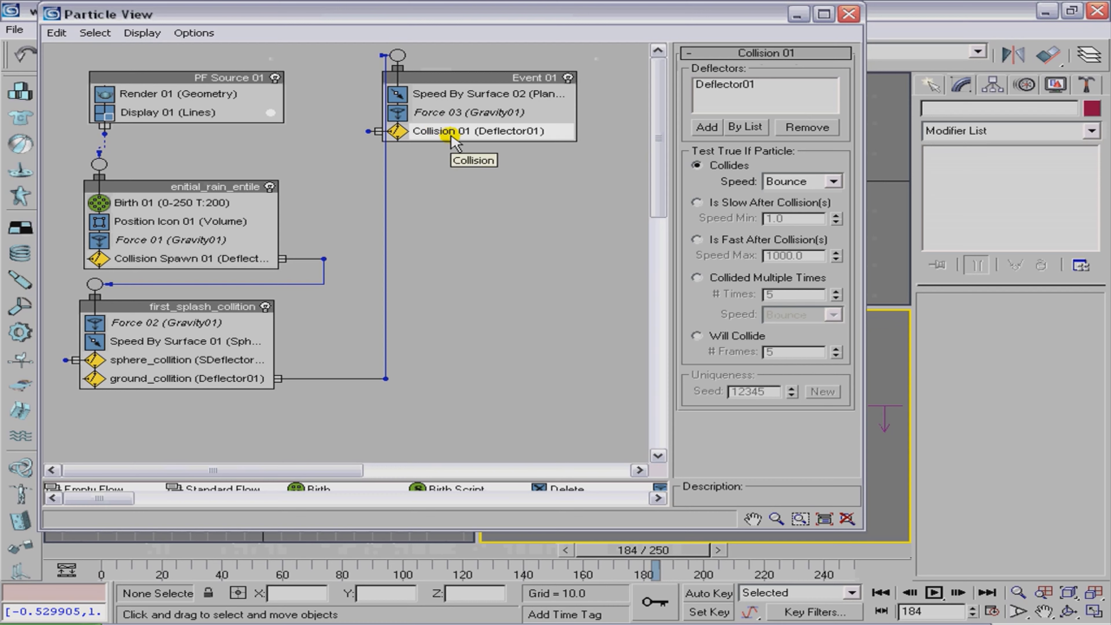
pyautogui.click(429, 137)
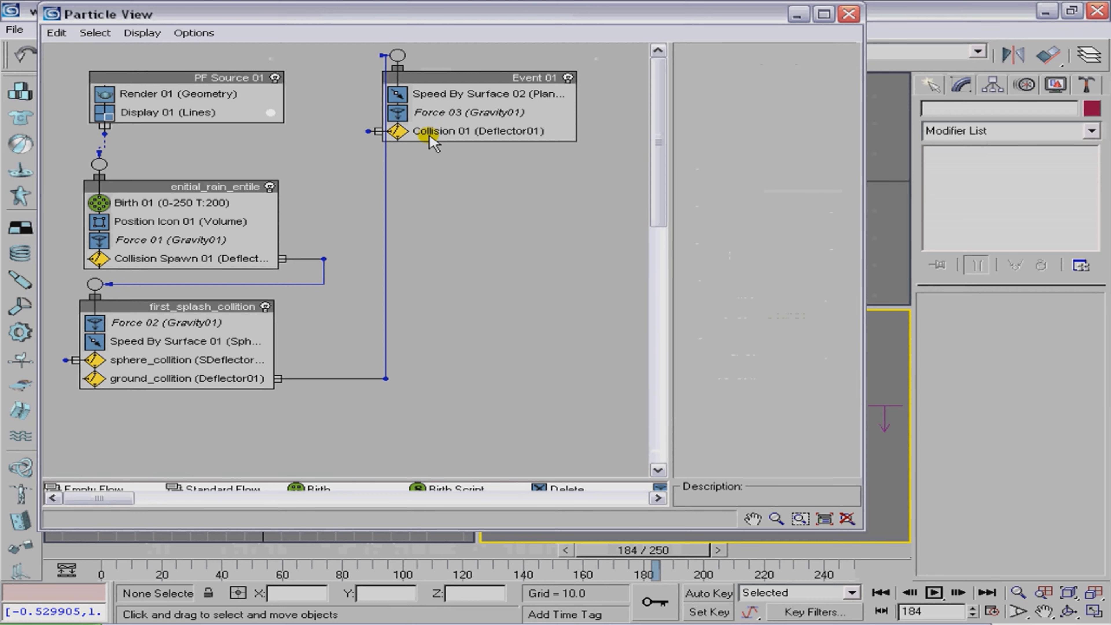
pyautogui.click(430, 136)
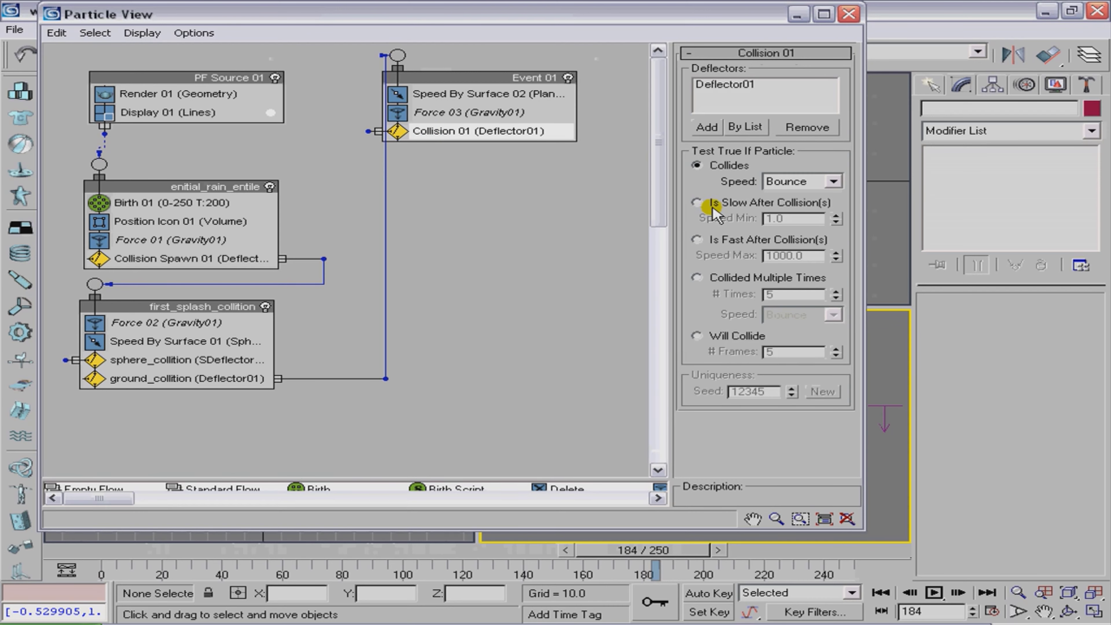
pyautogui.click(696, 203)
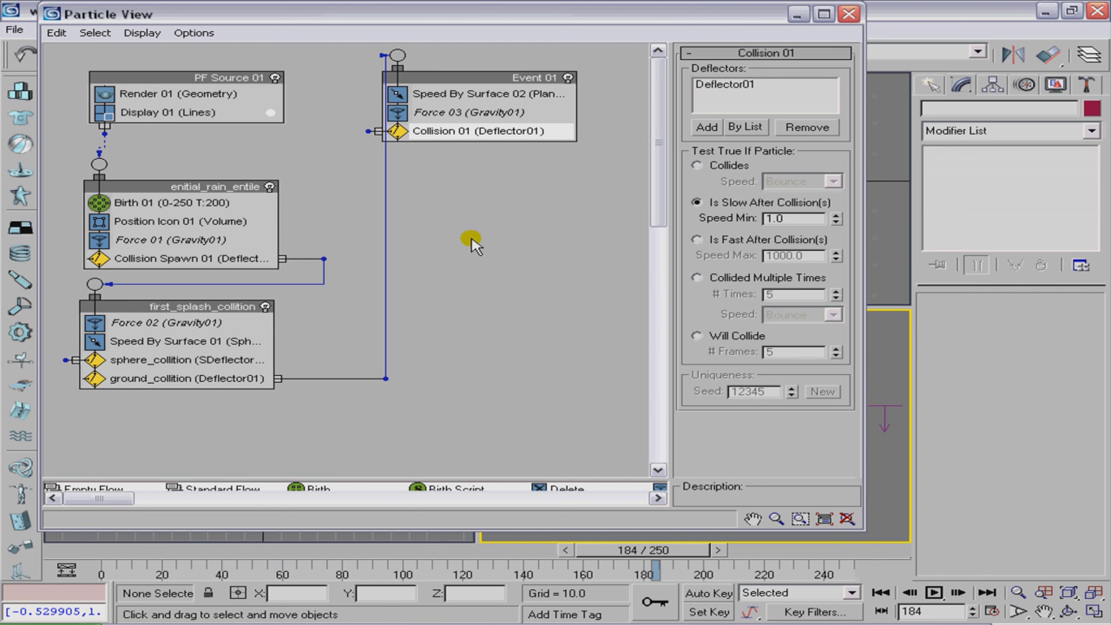
# - Create a new operator event containing a Delete operator in the empty area below Event 01
pyautogui.rightClick(423, 222)
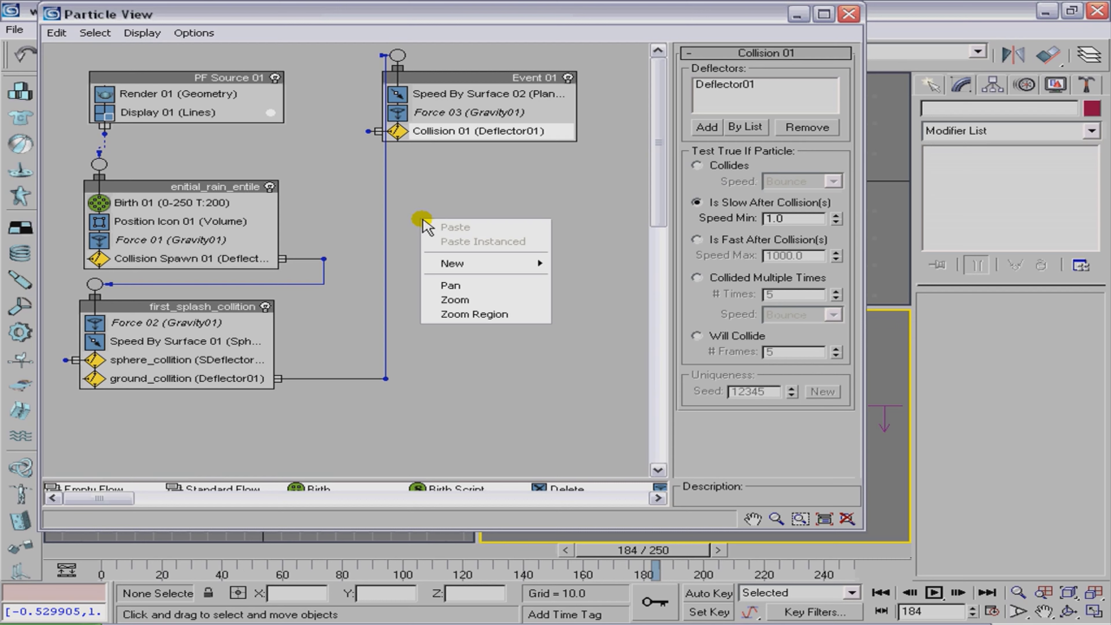
pyautogui.moveTo(470, 260)
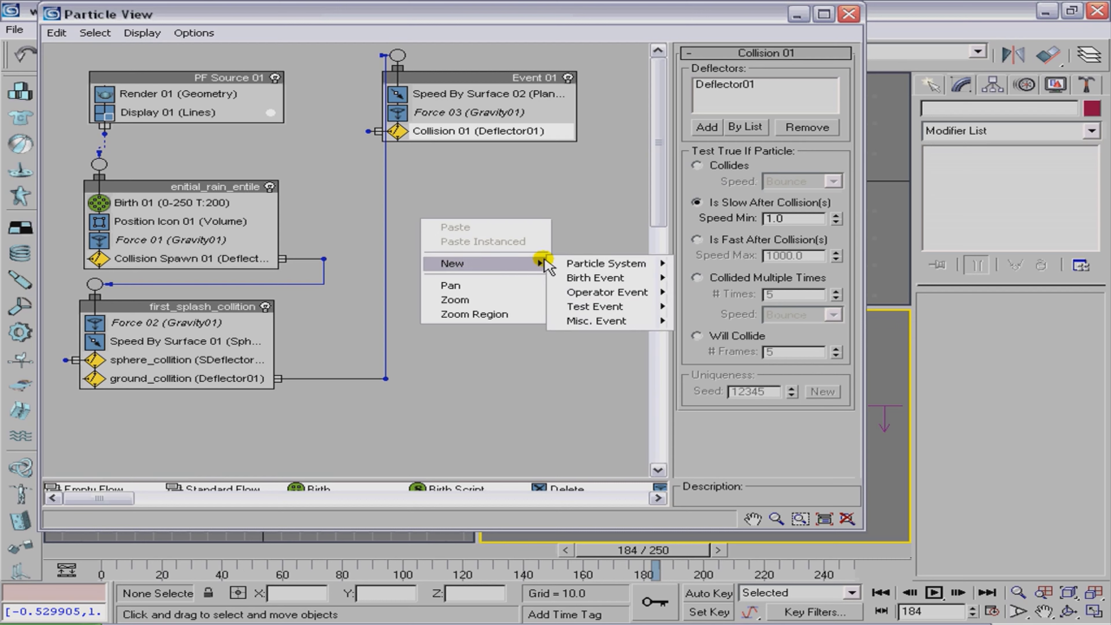
pyautogui.moveTo(584, 295)
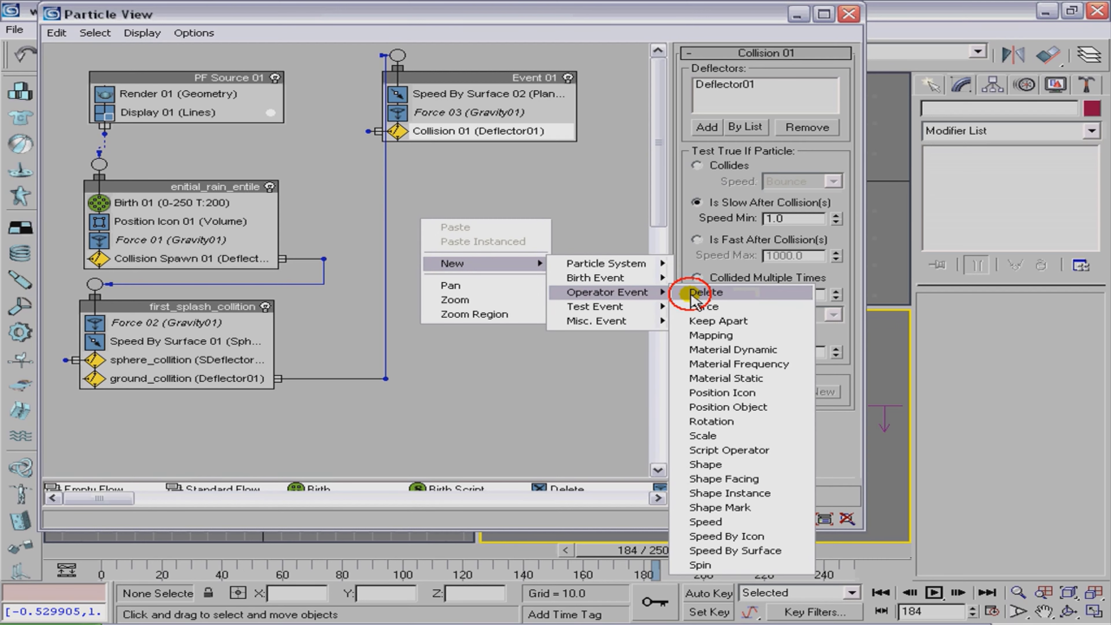
pyautogui.click(690, 293)
pyautogui.moveTo(513, 231); pyautogui.dragTo(484, 198)
pyautogui.click(498, 266)
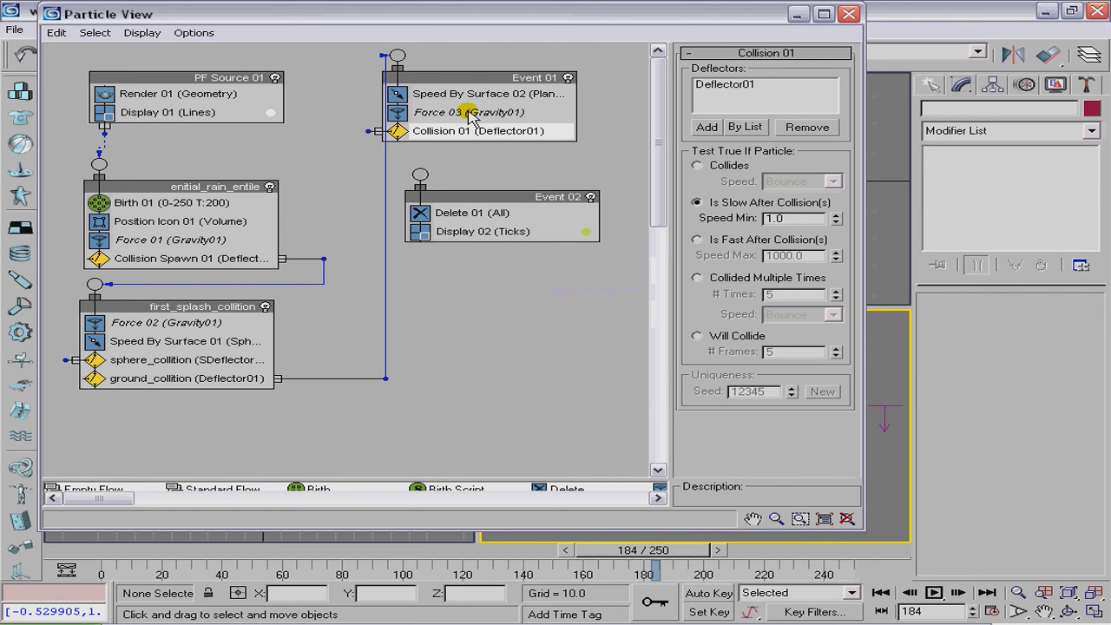
# - Align Event 01 and Event 02 above each other and wire the Collision 01 test output to Event 02's input
pyautogui.moveTo(454, 75); pyautogui.dragTo(497, 72)
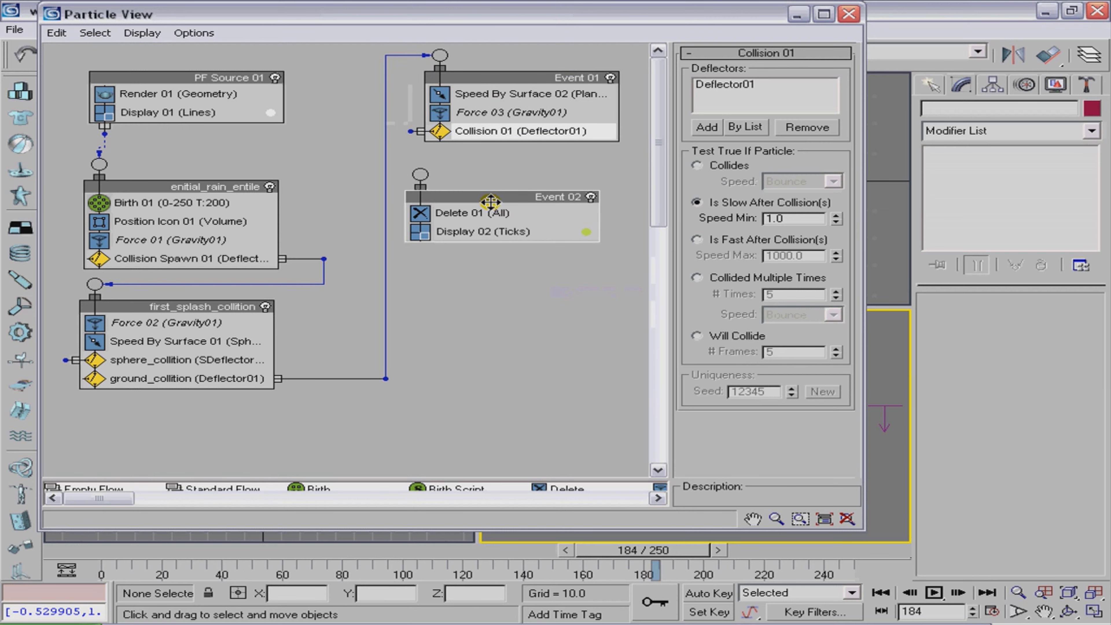
pyautogui.moveTo(489, 202); pyautogui.dragTo(521, 211)
pyautogui.moveTo(467, 188); pyautogui.dragTo(483, 190)
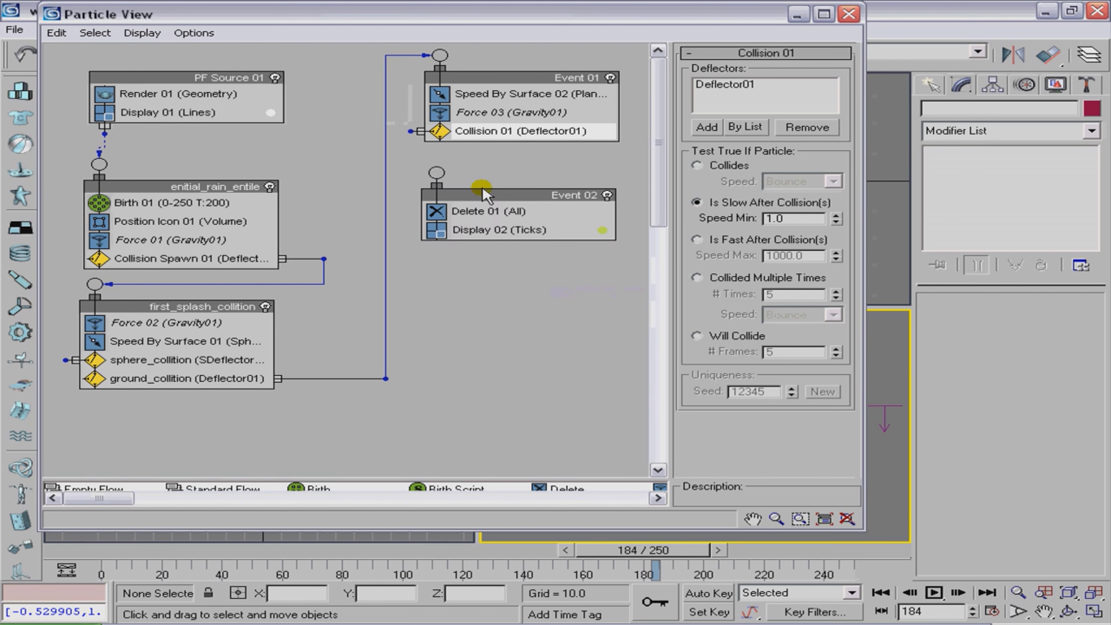
pyautogui.click(505, 131)
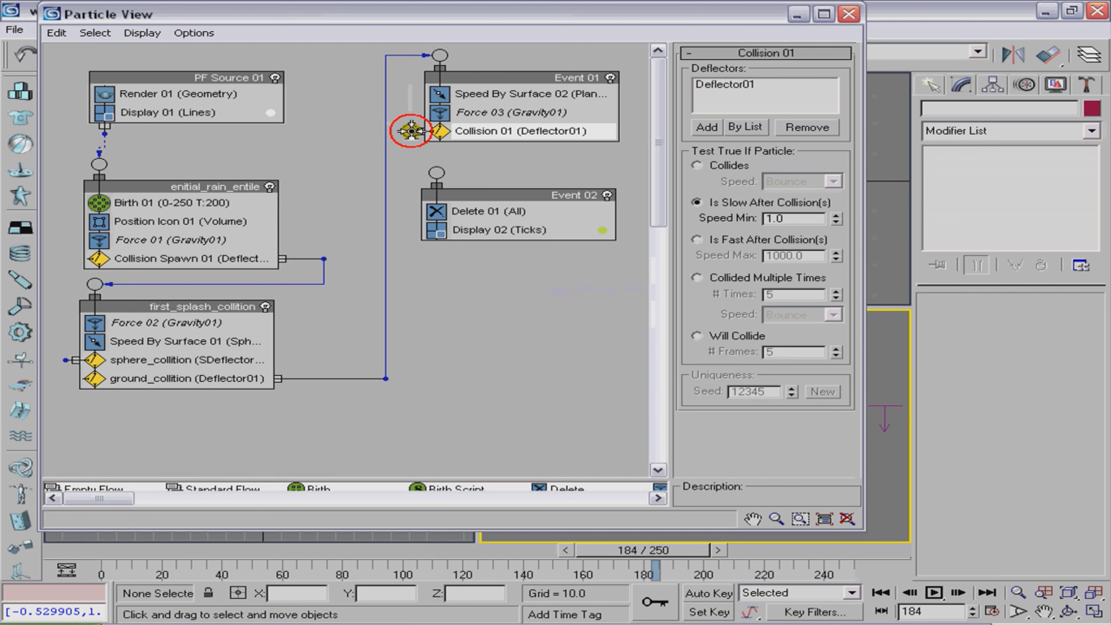
pyautogui.moveTo(411, 130); pyautogui.dragTo(434, 173)
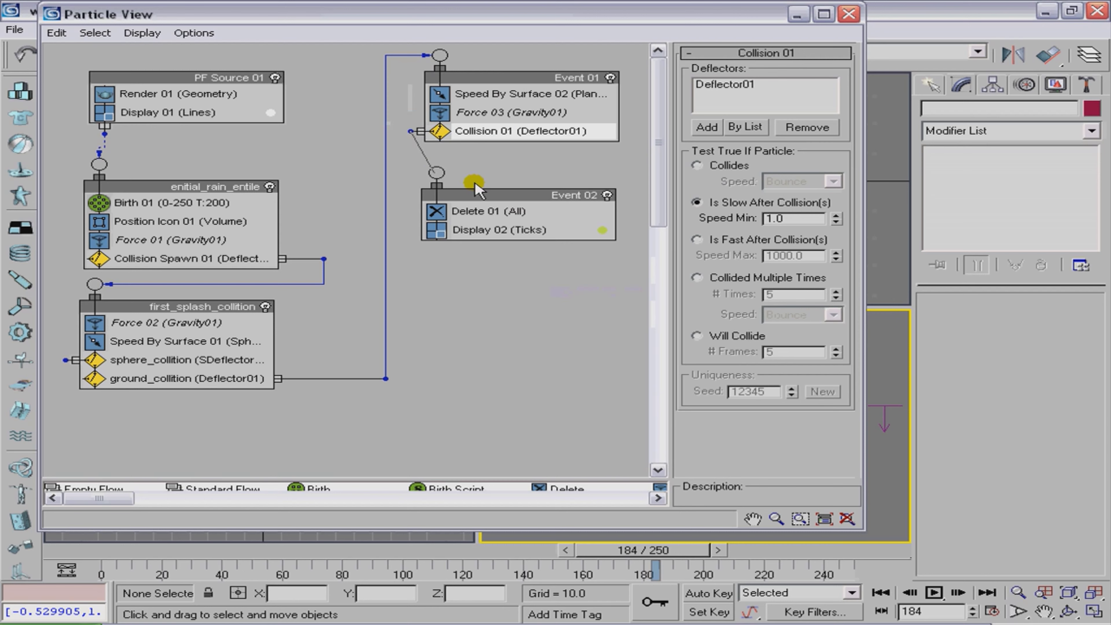
# - Remove the Display 02 operator from Event 02
pyautogui.rightClick(483, 241)
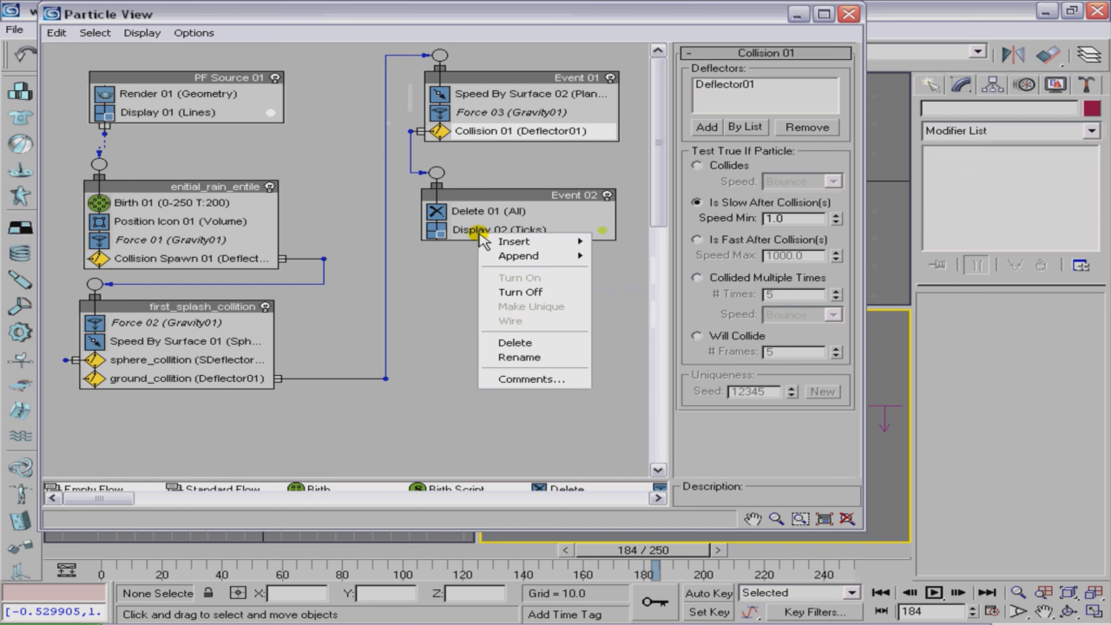
pyautogui.click(470, 228)
pyautogui.rightClick(470, 229)
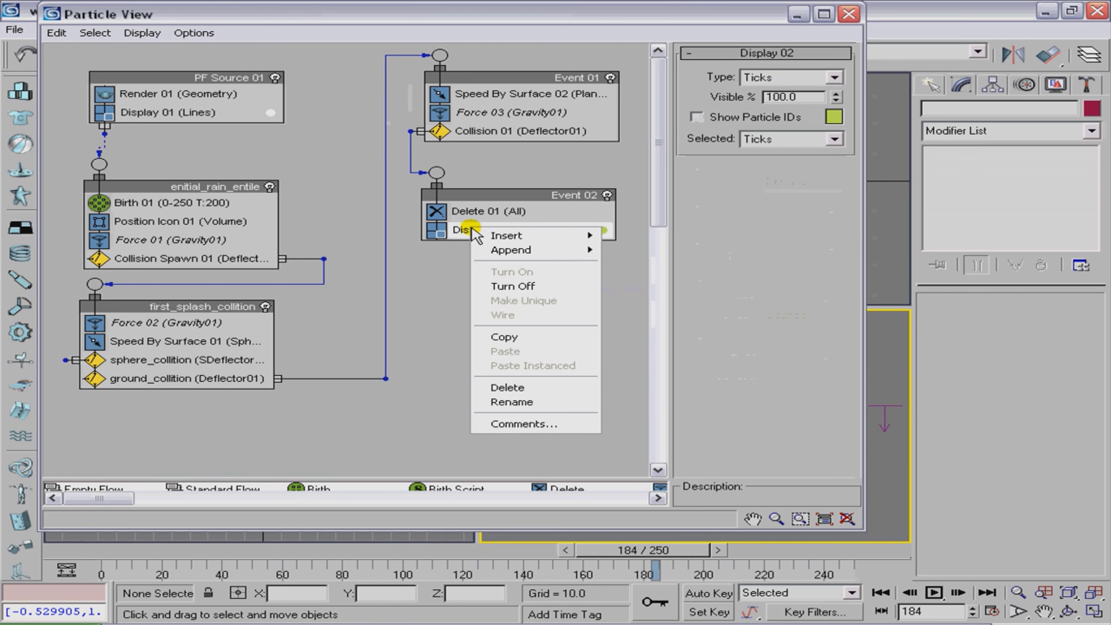
pyautogui.click(494, 385)
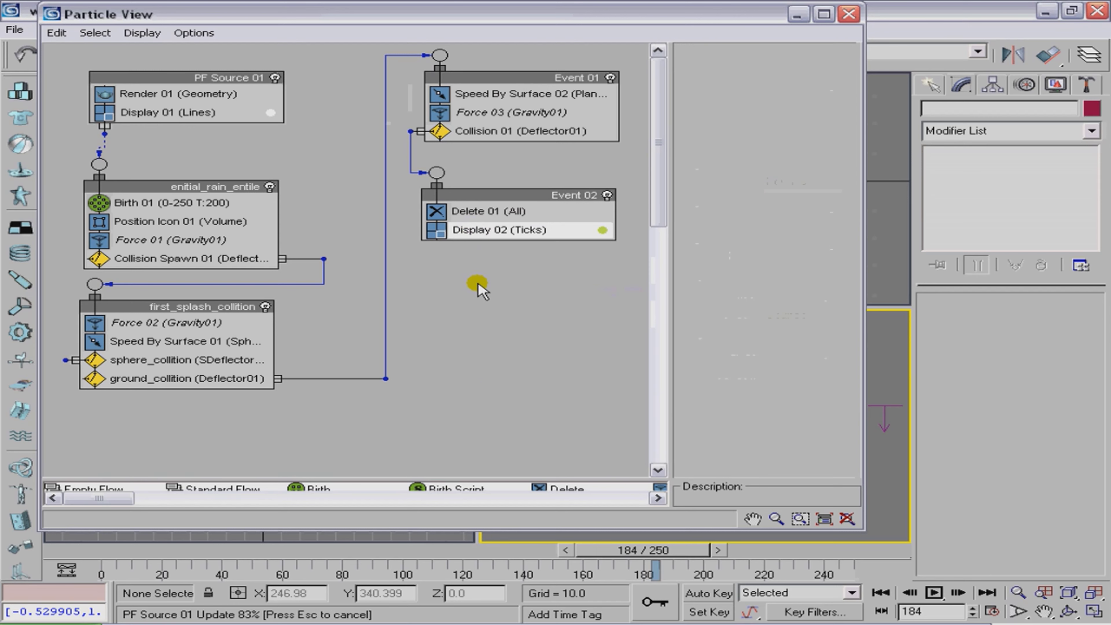
pyautogui.press('Delete')
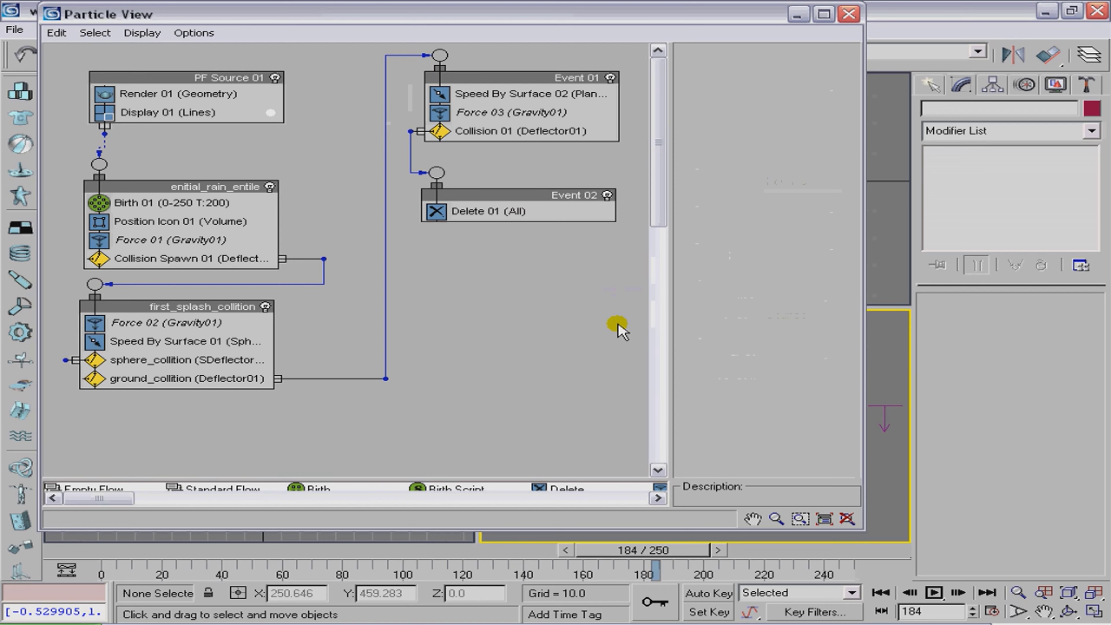
# - Play the animation in a maximized perspective viewport and examine the sphere and ground splashes from several angles
pyautogui.press('6')
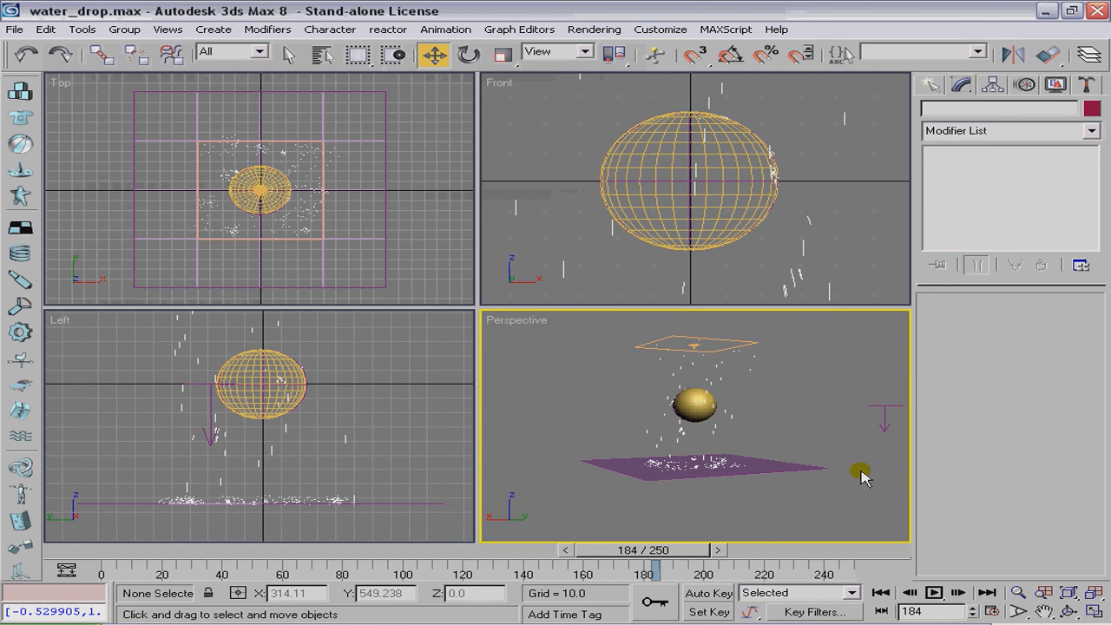
pyautogui.click(935, 593)
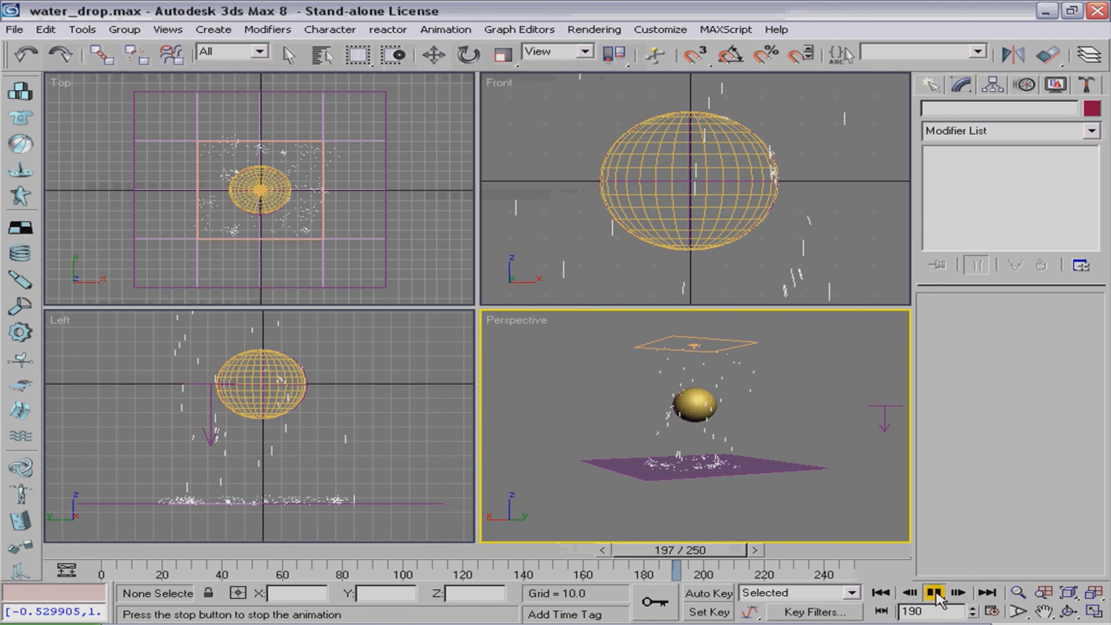
pyautogui.click(1066, 610)
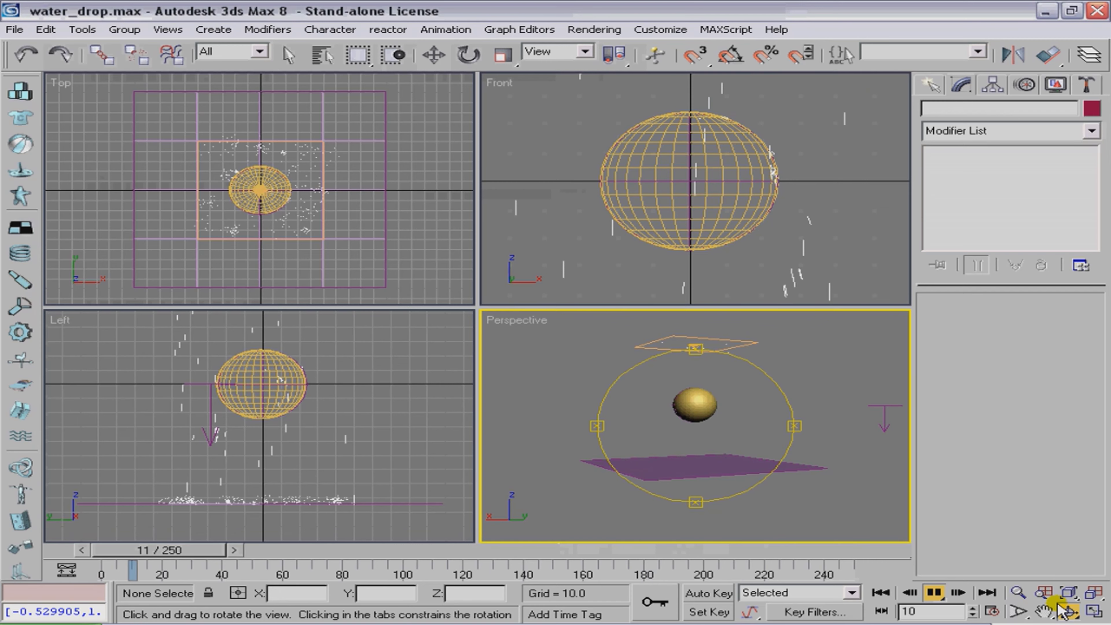
pyautogui.moveTo(712, 422); pyautogui.dragTo(714, 462)
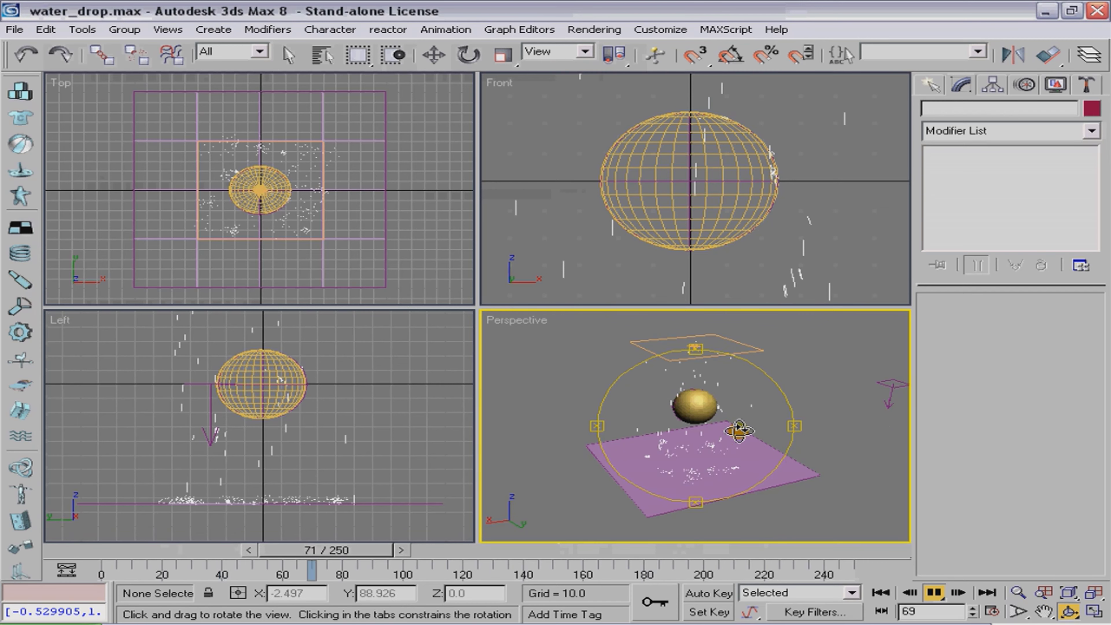
pyautogui.click(1095, 611)
pyautogui.press('/')
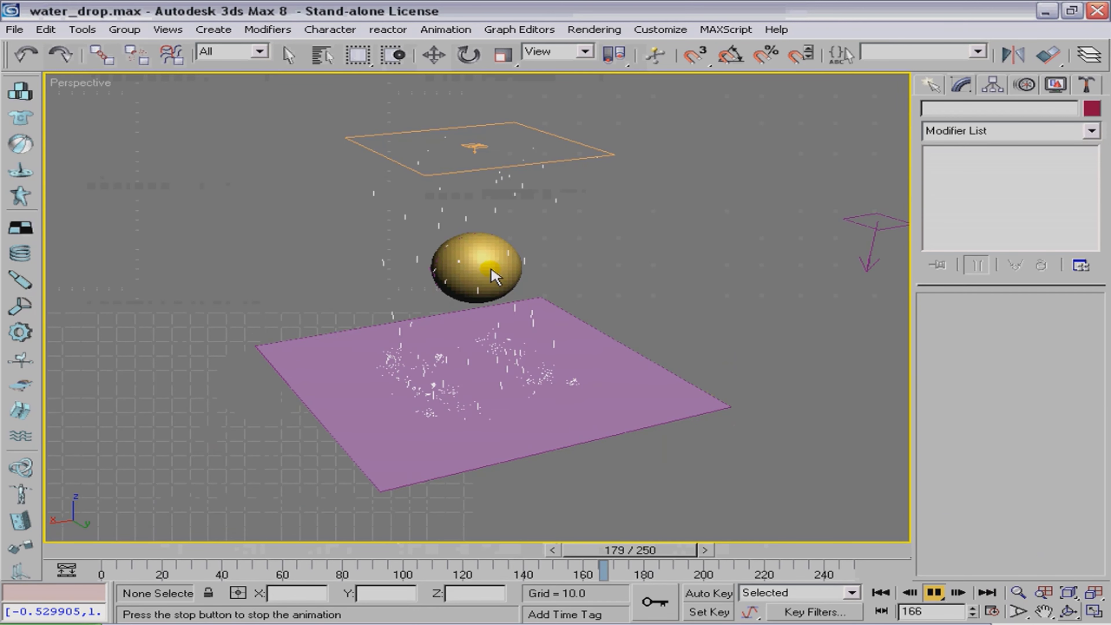
pyautogui.hotkey('ctrl', 'r')
pyautogui.moveTo(479, 270)
pyautogui.mouseDown()
pyautogui.moveTo(477, 248)
pyautogui.moveTo(502, 236)
pyautogui.moveTo(475, 268)
pyautogui.mouseUp()
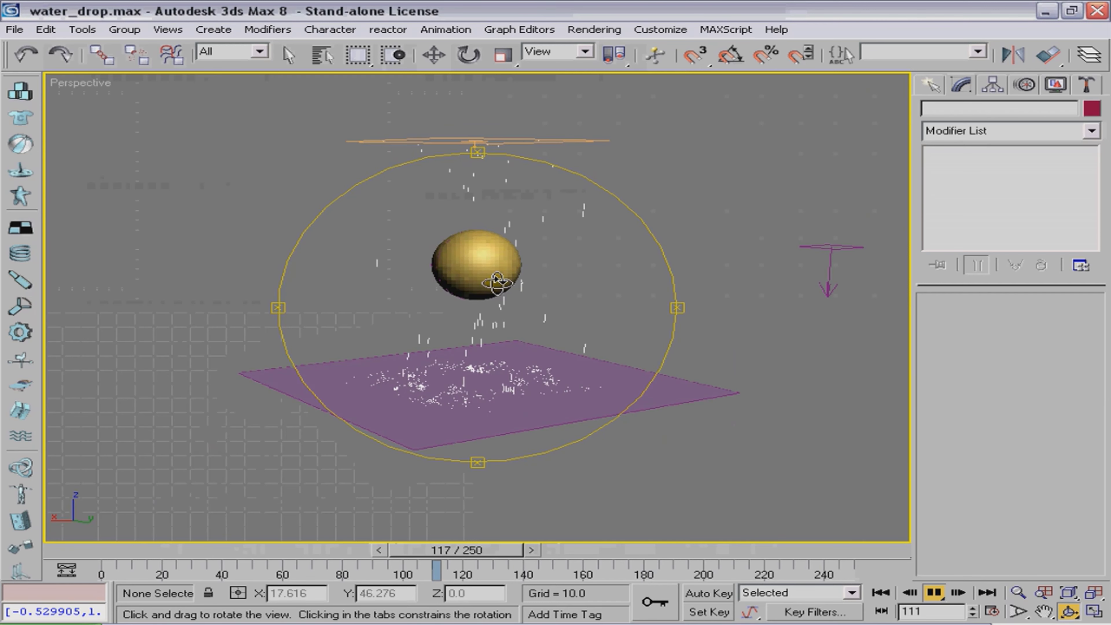
pyautogui.moveTo(492, 264); pyautogui.dragTo(591, 258)
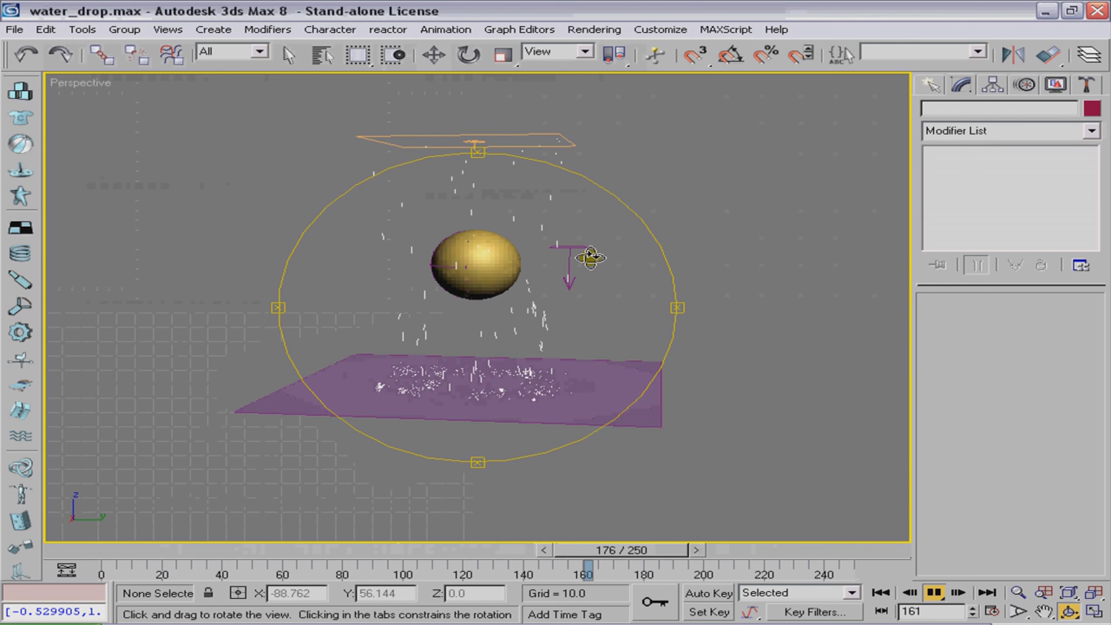
pyautogui.moveTo(450, 275); pyautogui.dragTo(436, 274)
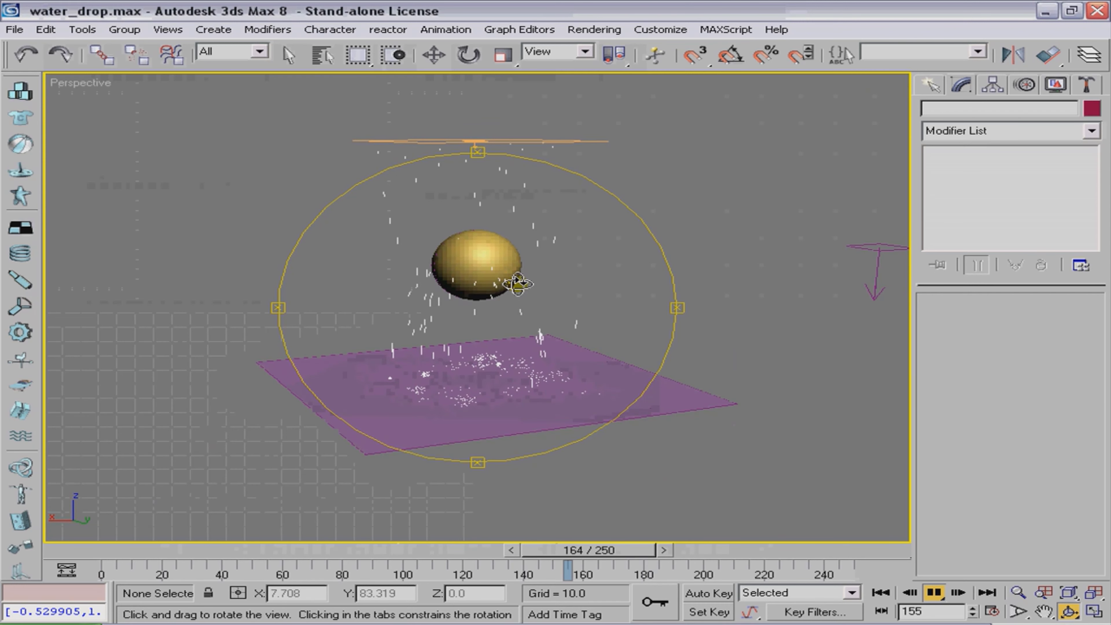
pyautogui.moveTo(517, 284); pyautogui.dragTo(531, 292)
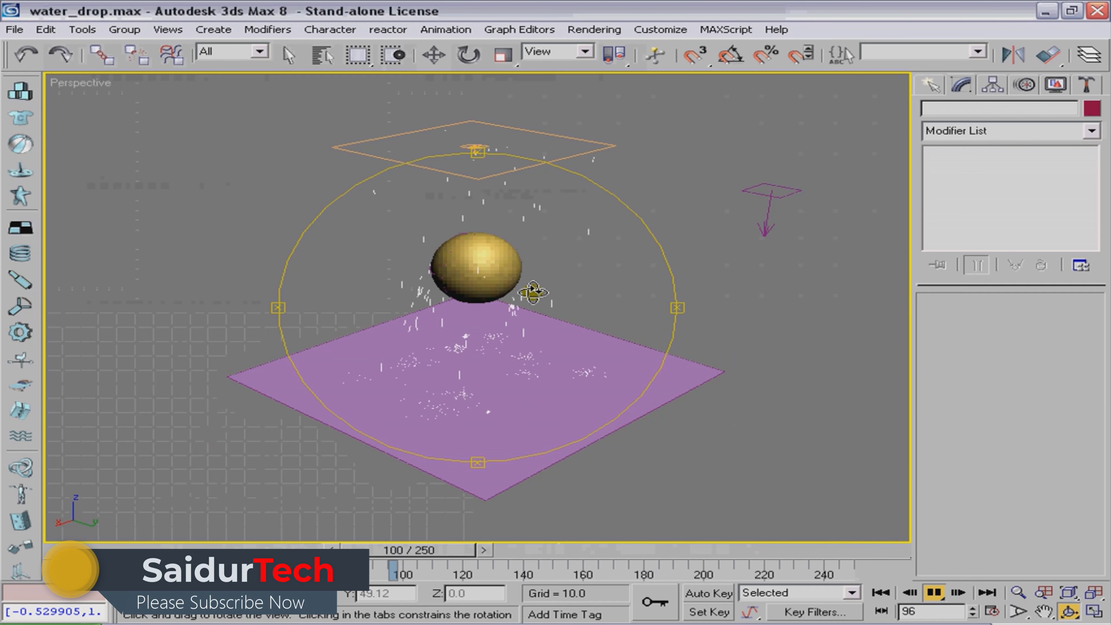
pyautogui.moveTo(532, 292); pyautogui.dragTo(540, 288)
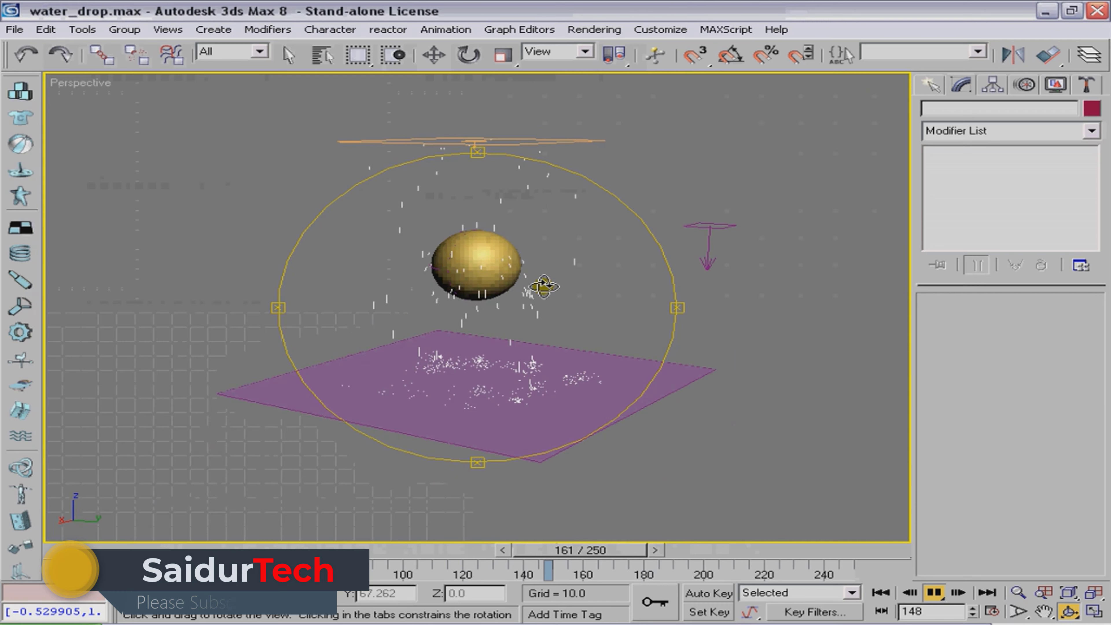